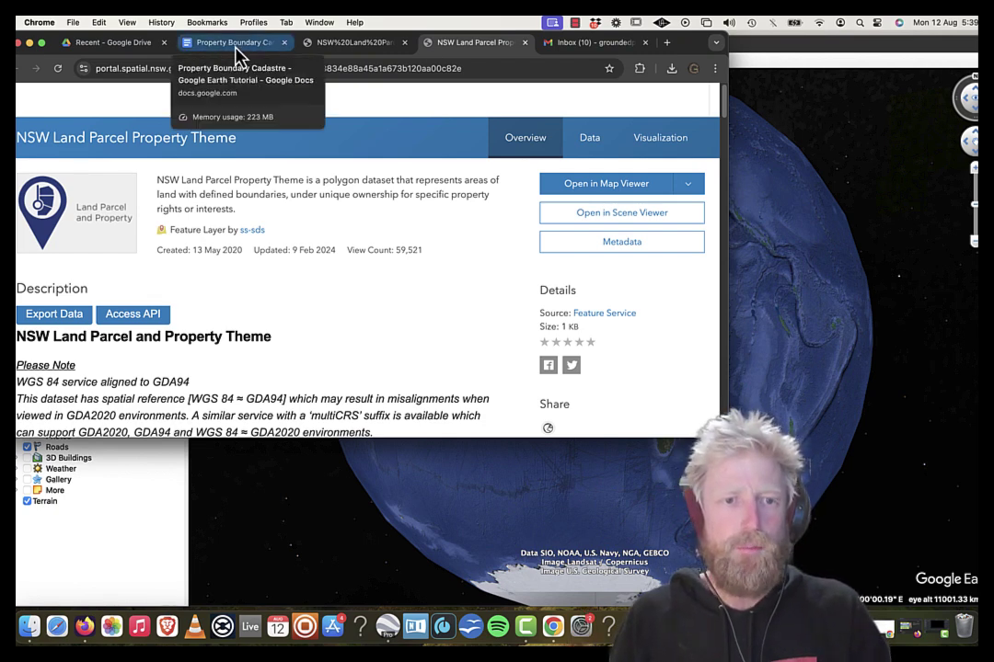
# Step: Switch to the Land Parcel Property Theme export content tab, then back to the dataset overview
pyautogui.click(334, 43)
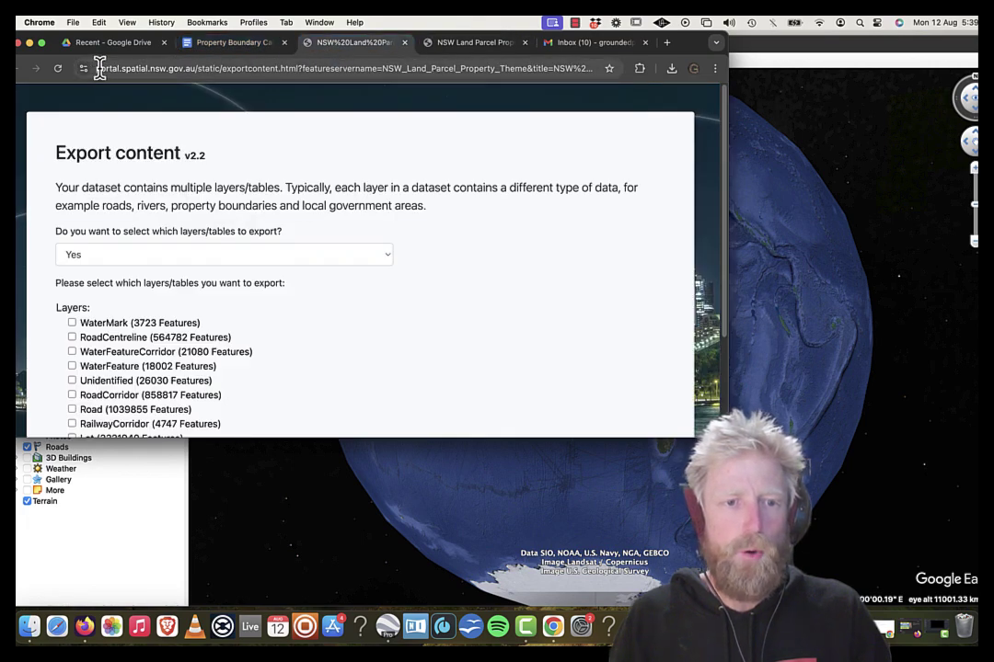
pyautogui.click(460, 43)
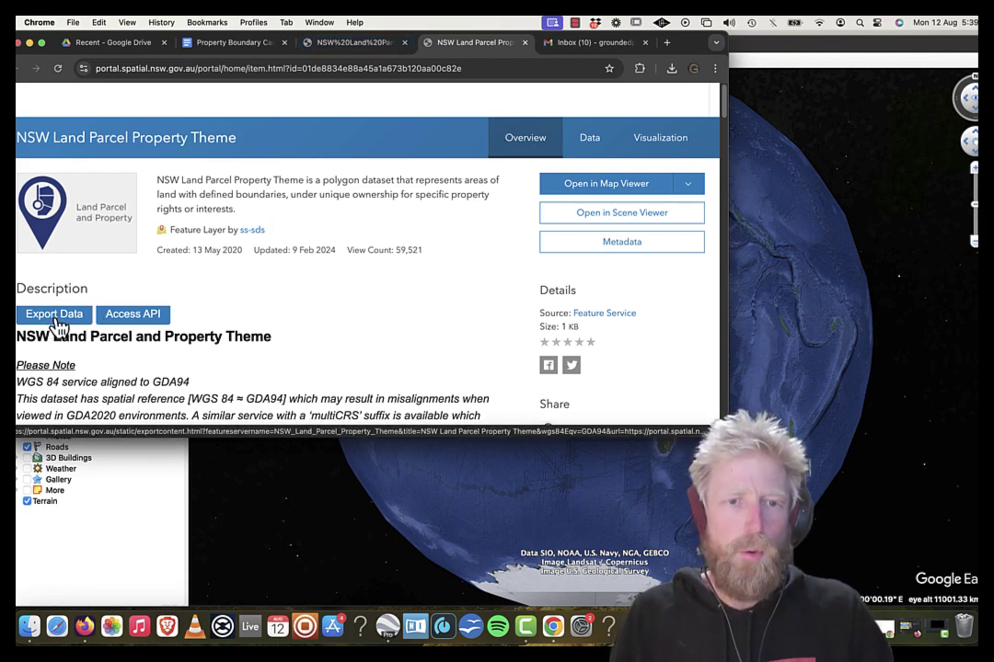
# Step: Select only the Property layer for export and continue to the area step
pyautogui.click(367, 46)
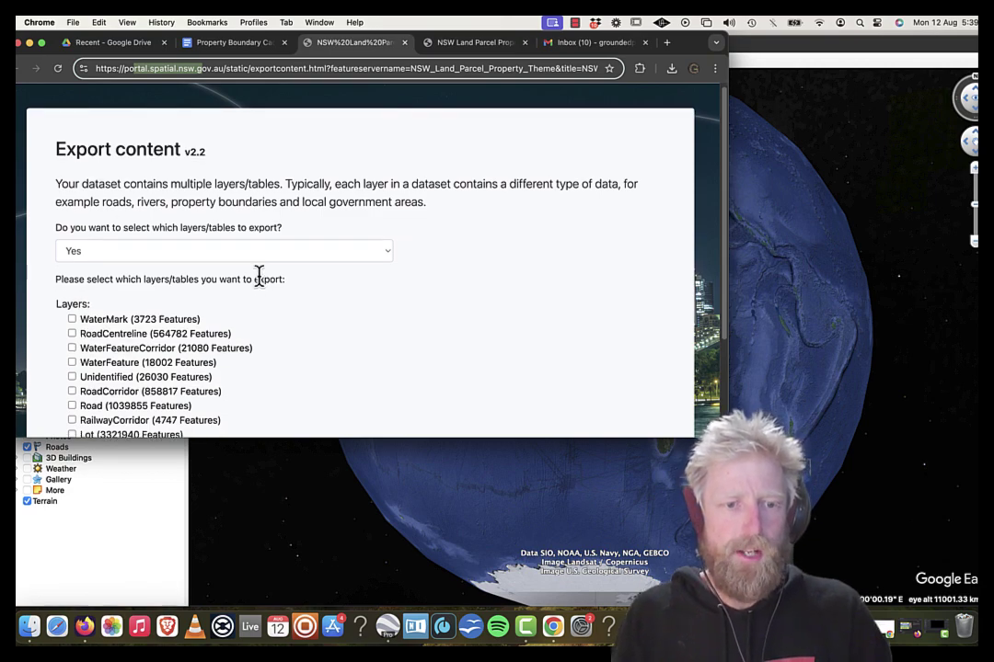
pyautogui.scroll(-3, 265, 288)
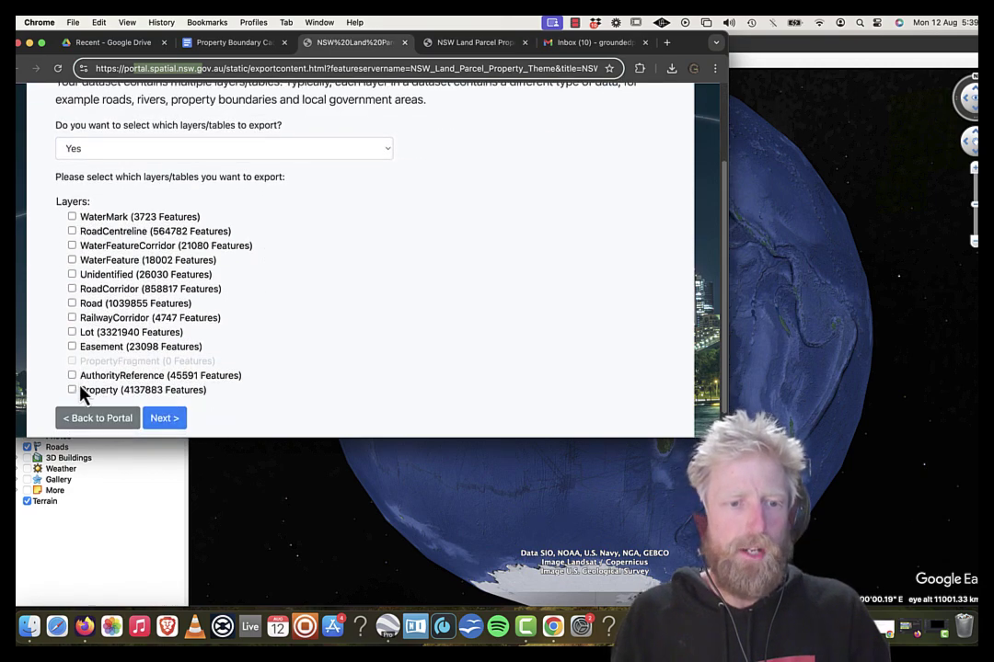
pyautogui.click(72, 390)
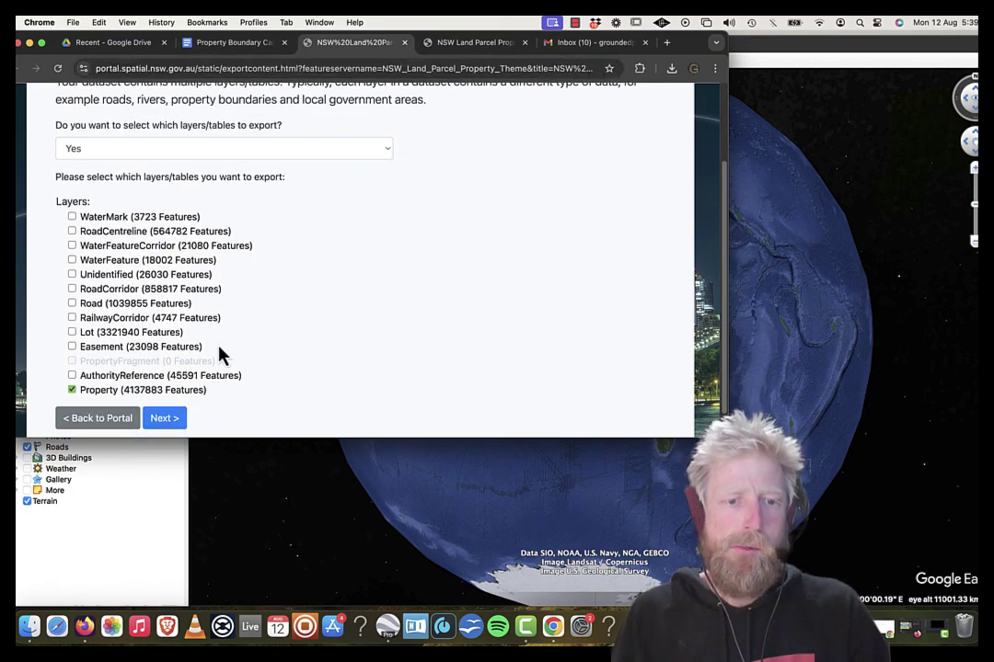
pyautogui.click(165, 419)
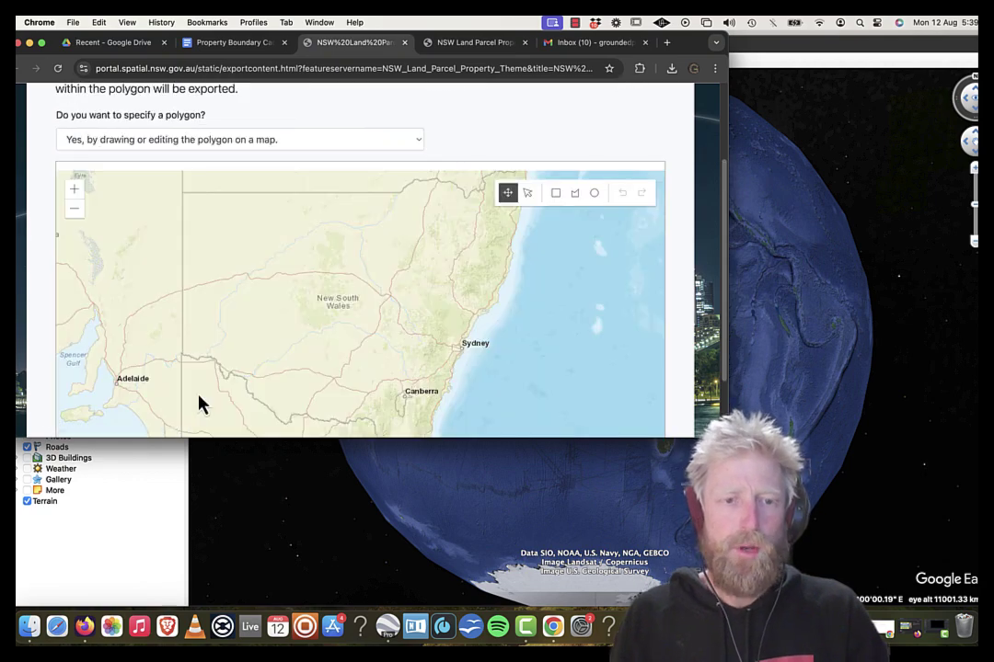
# Step: Draw an export rectangle over Dunbible, limiting the export to 33 of 4137883 features
pyautogui.moveTo(510, 290); pyautogui.dragTo(458, 342)
pyautogui.scroll(2, 446, 395)
pyautogui.scroll(2, 526, 352)
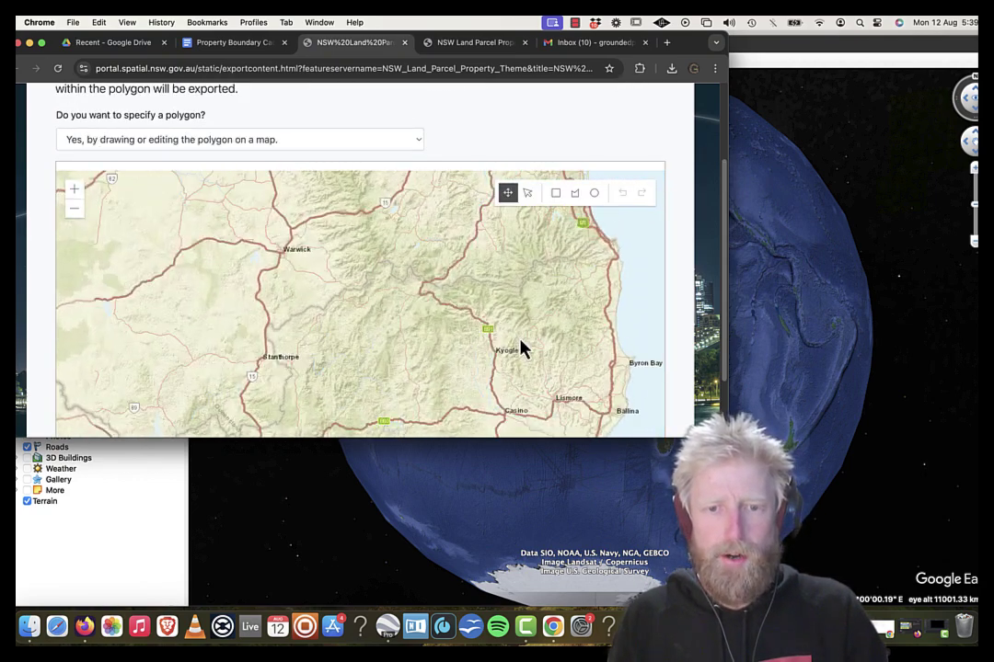
pyautogui.scroll(2, 428, 310)
pyautogui.moveTo(428, 302); pyautogui.dragTo(382, 299)
pyautogui.scroll(4, 480, 333)
pyautogui.scroll(5, 470, 318)
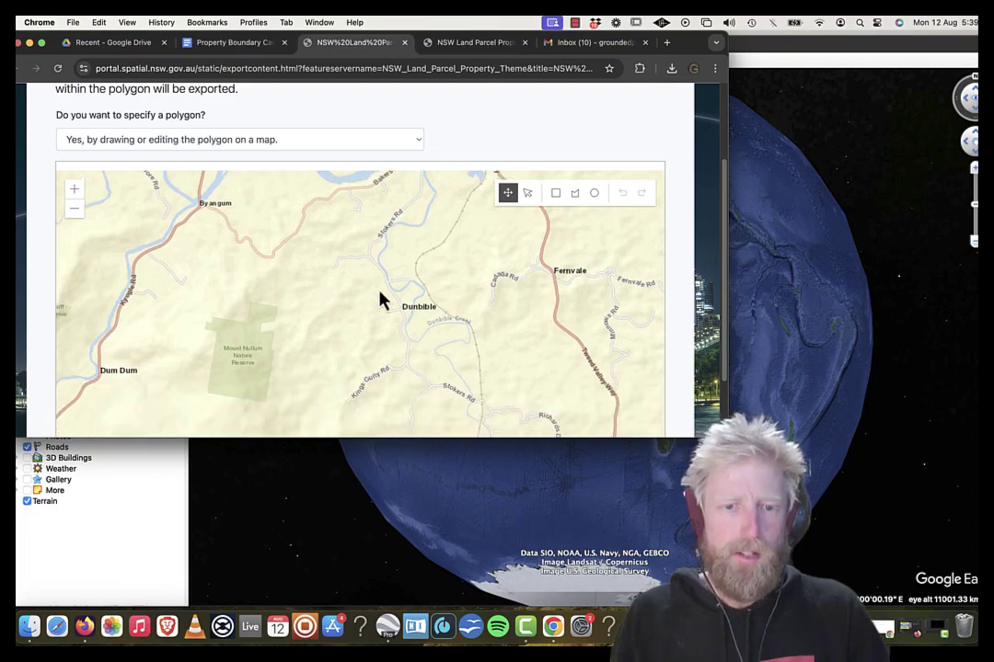
pyautogui.click(558, 200)
pyautogui.moveTo(369, 232); pyautogui.dragTo(537, 351)
pyautogui.scroll(-2, 603, 278)
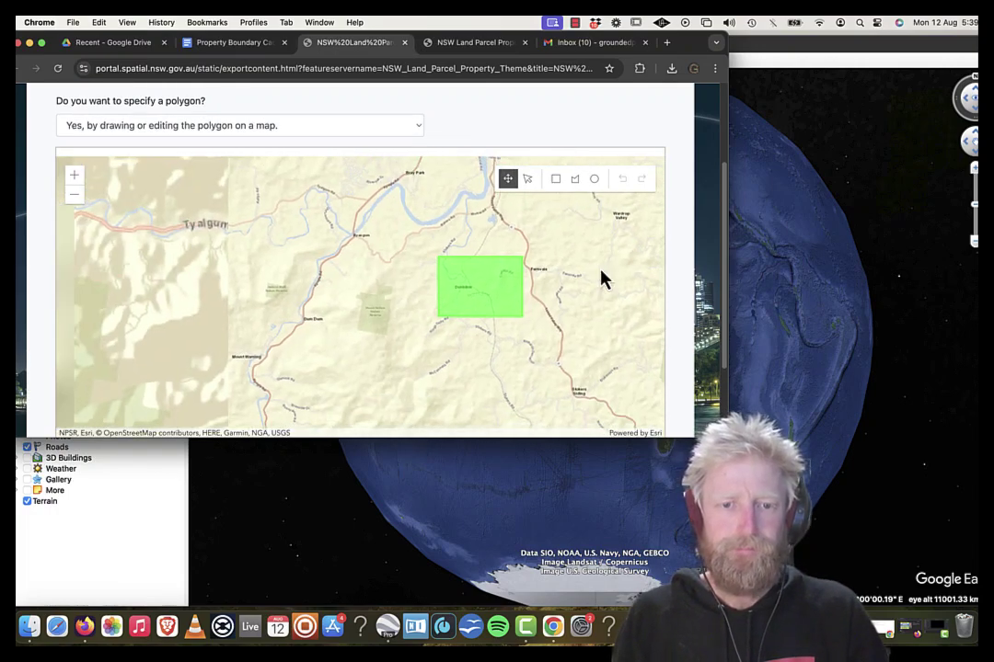
pyautogui.moveTo(728, 218); pyautogui.dragTo(718, 361)
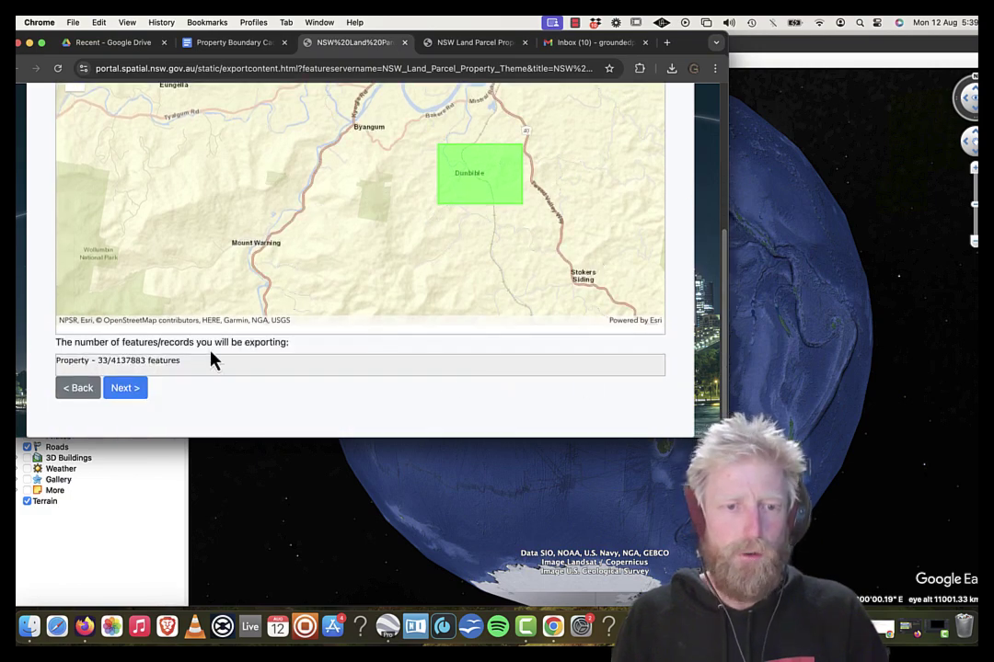
# Step: Set the export format to Google KML - WGS 84 only
pyautogui.click(123, 387)
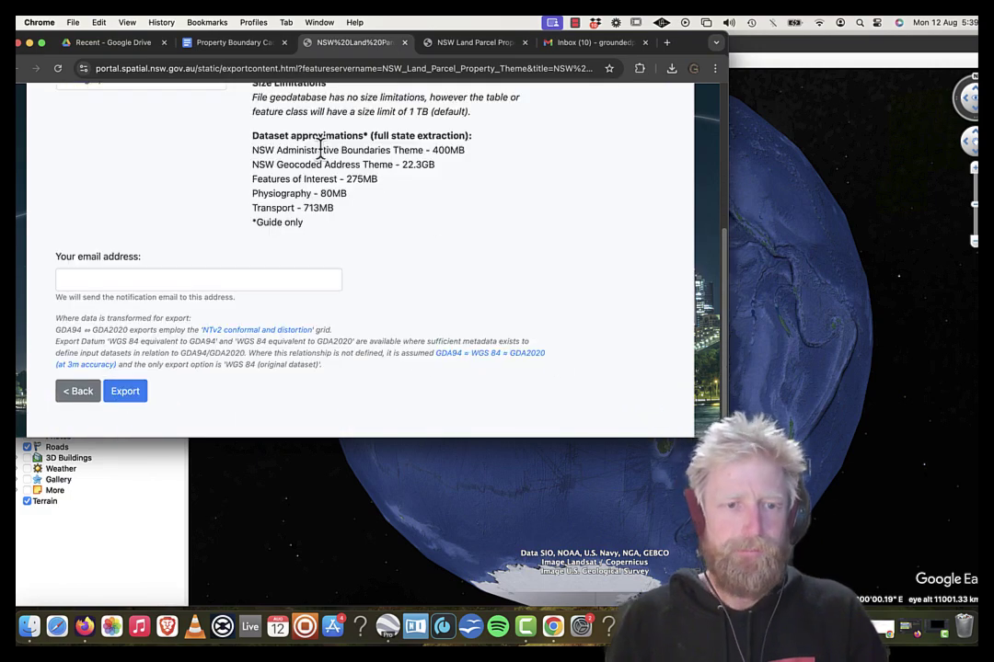
pyautogui.scroll(5, 152, 276)
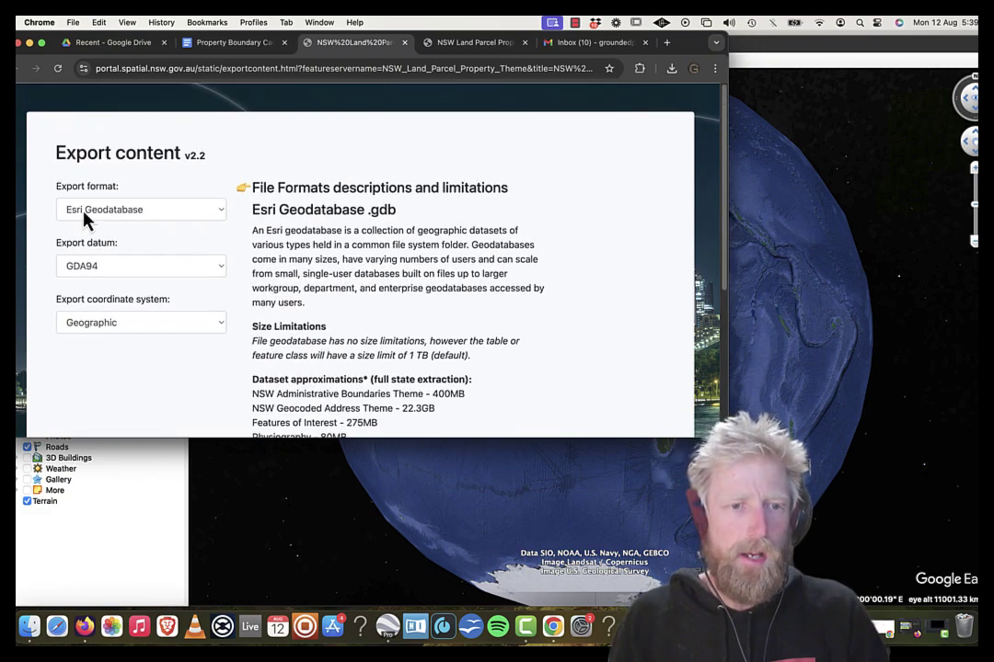
pyautogui.click(150, 221)
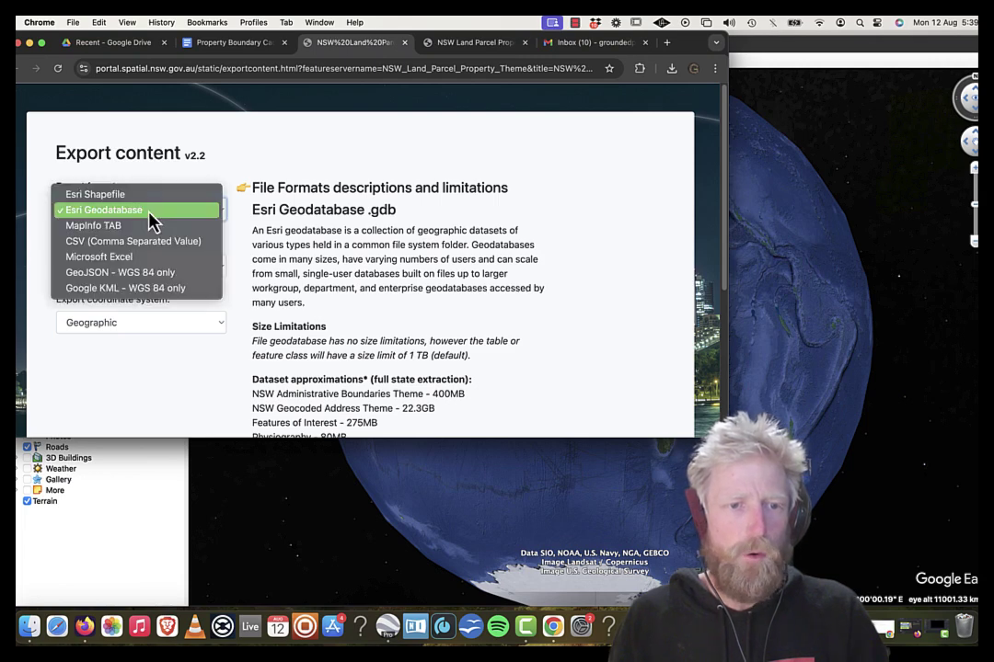
pyautogui.click(127, 292)
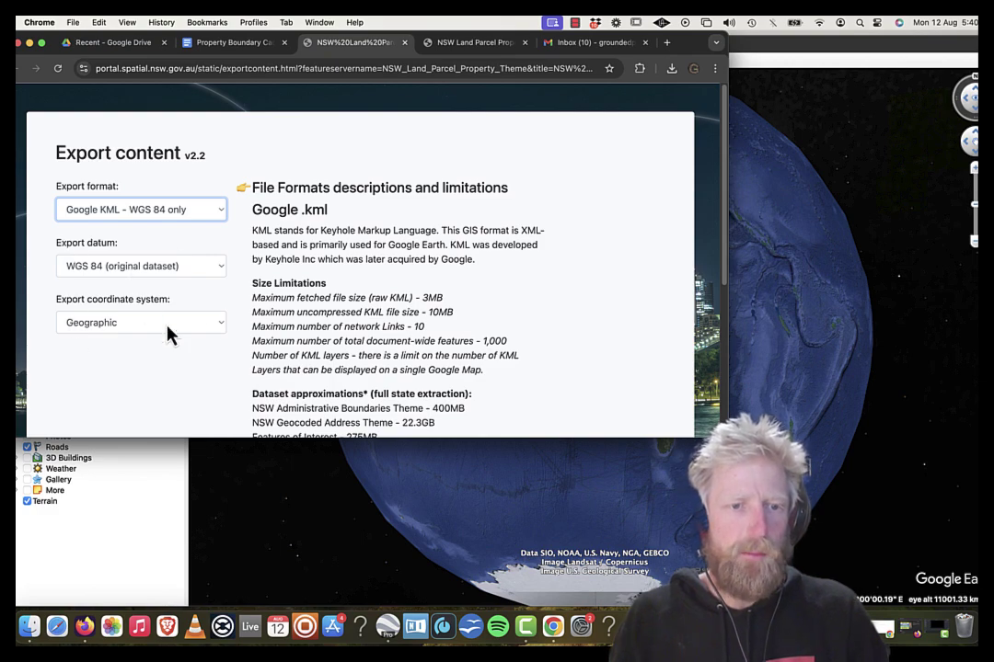
# Step: Autofill the notification e-mail address and submit the export request
pyautogui.scroll(-5, 171, 358)
pyautogui.click(147, 277)
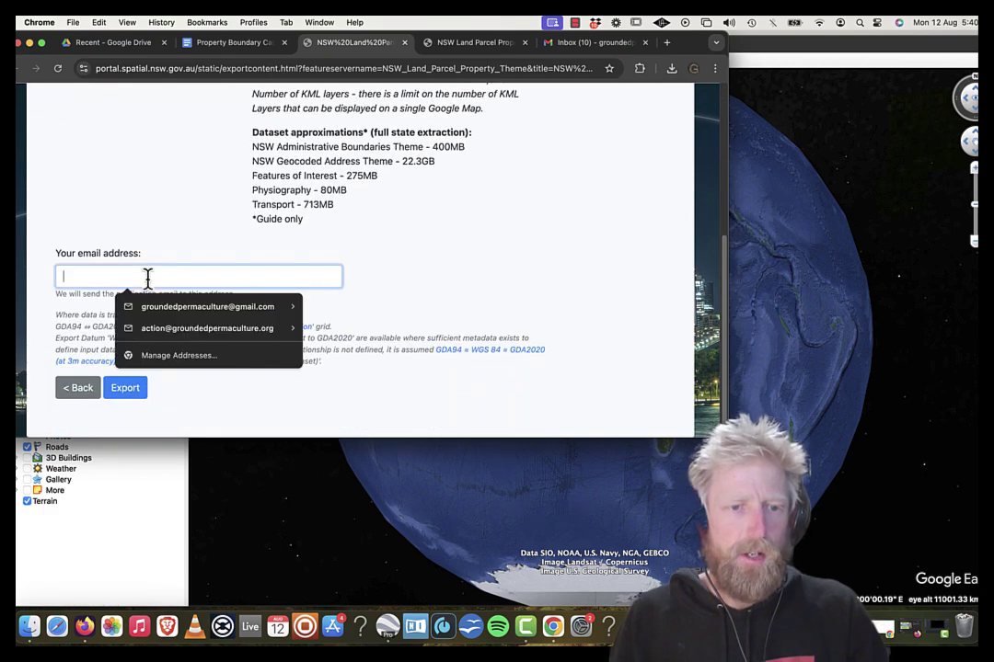
pyautogui.click(191, 308)
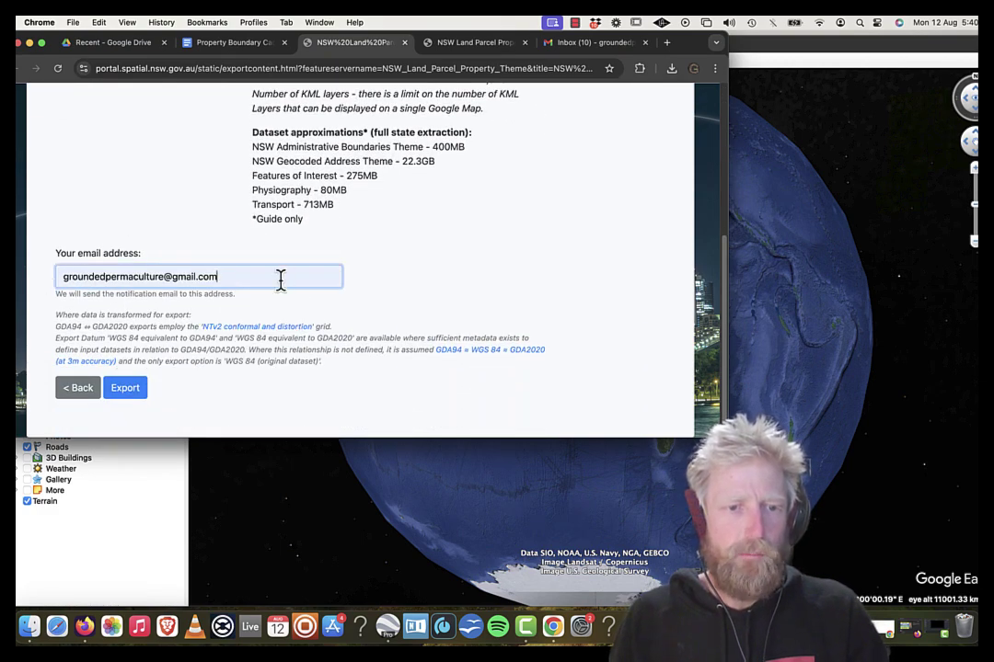
pyautogui.click(129, 396)
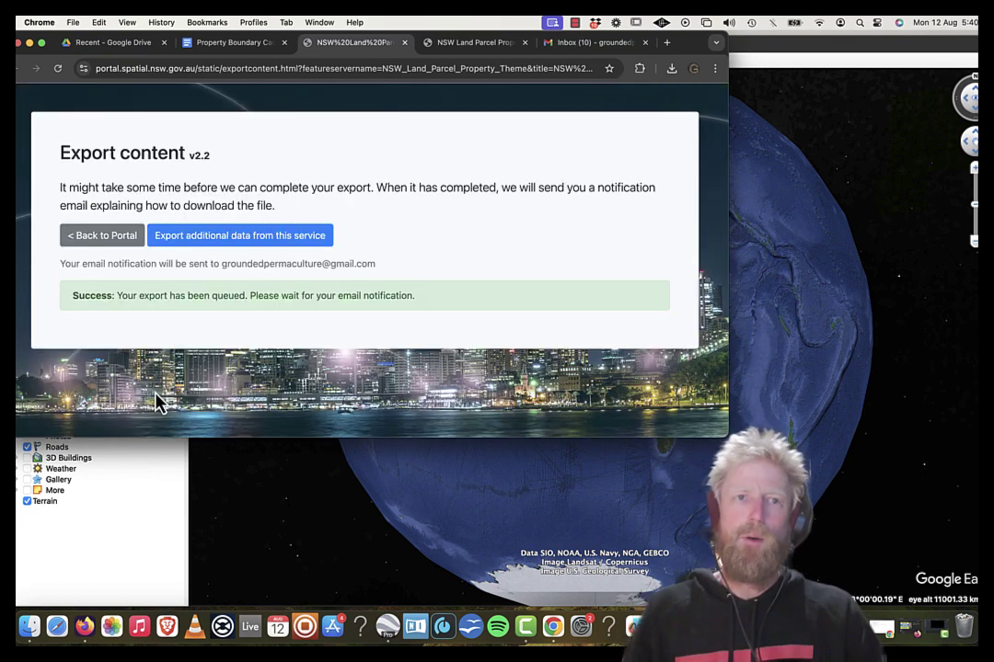
# Step: Close the portal tabs, open the NSW Data Portal export email and download its 40.0 KB zip
pyautogui.click(460, 46)
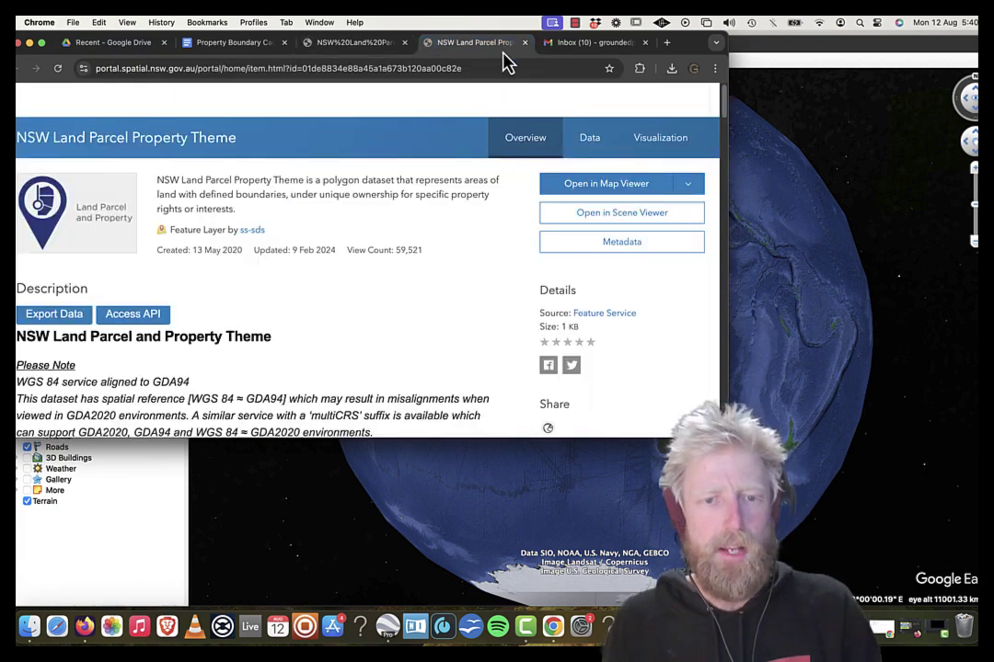
pyautogui.press('super+w')
pyautogui.press('super+w')
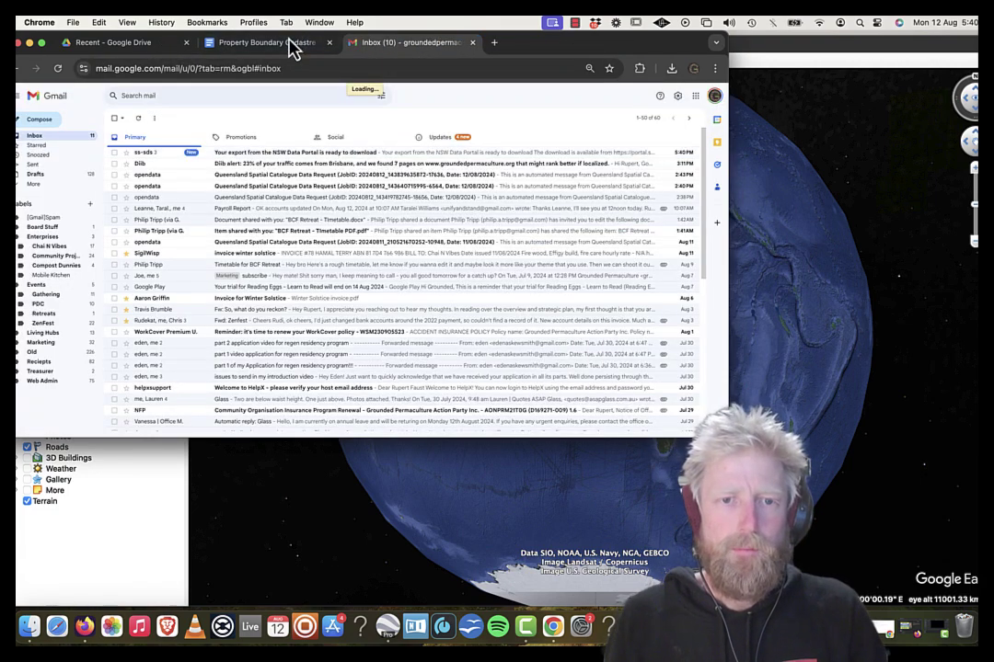
pyautogui.click(249, 155)
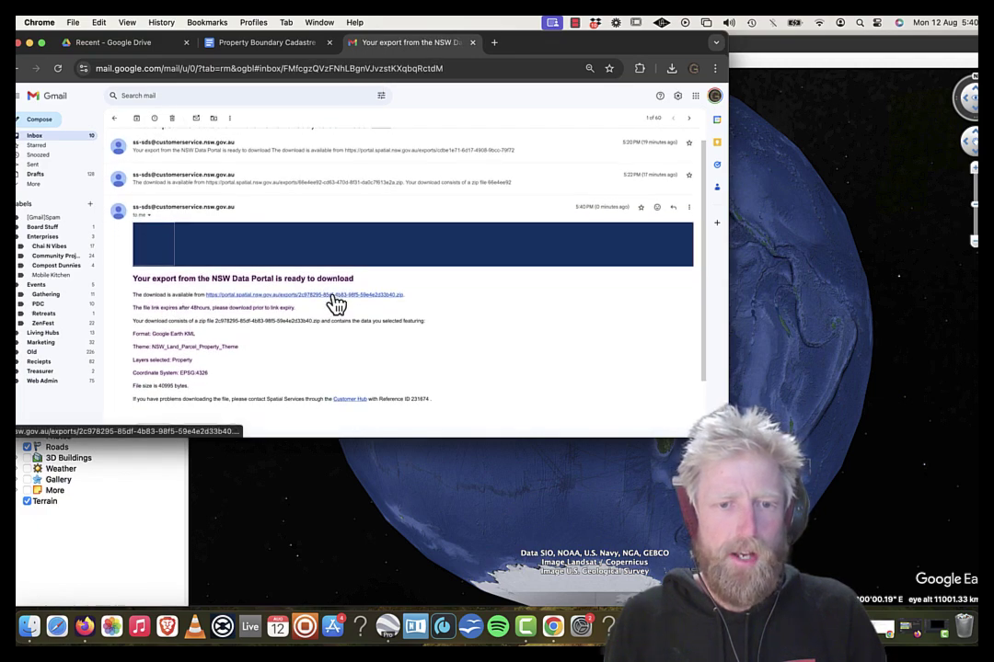
pyautogui.click(335, 307)
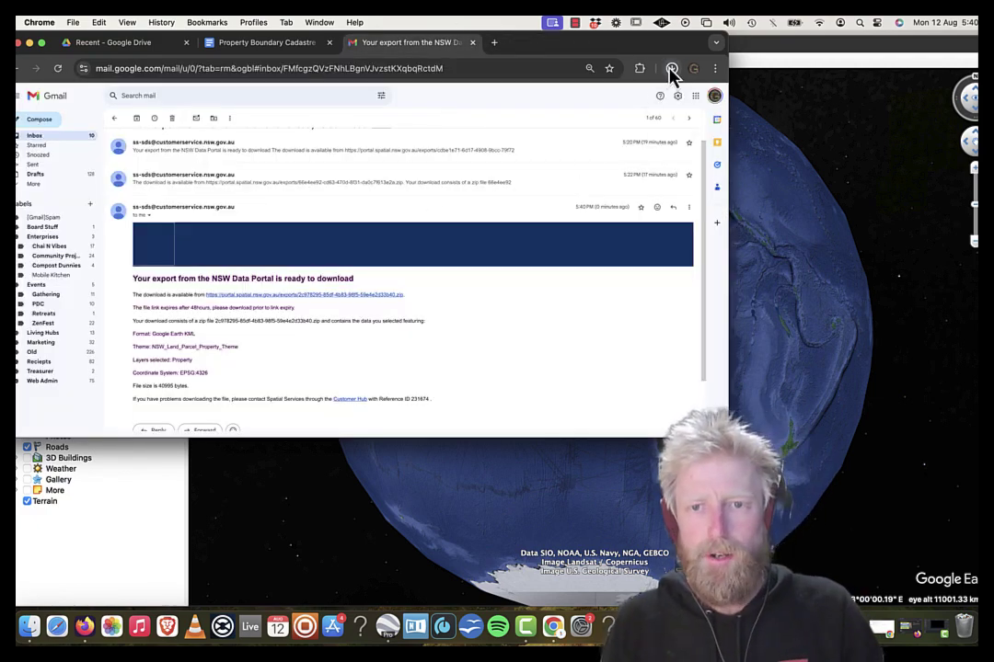
pyautogui.click(673, 70)
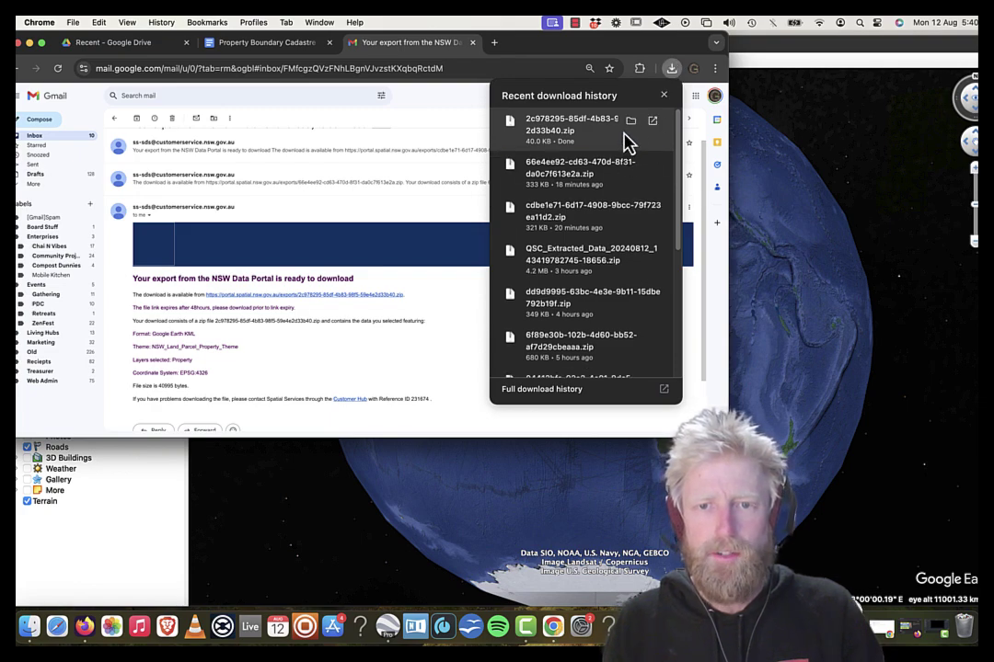
# Step: Reveal the downloaded zip in Finder and unzip it into Property_EPSG4326 4.kml
pyautogui.click(629, 123)
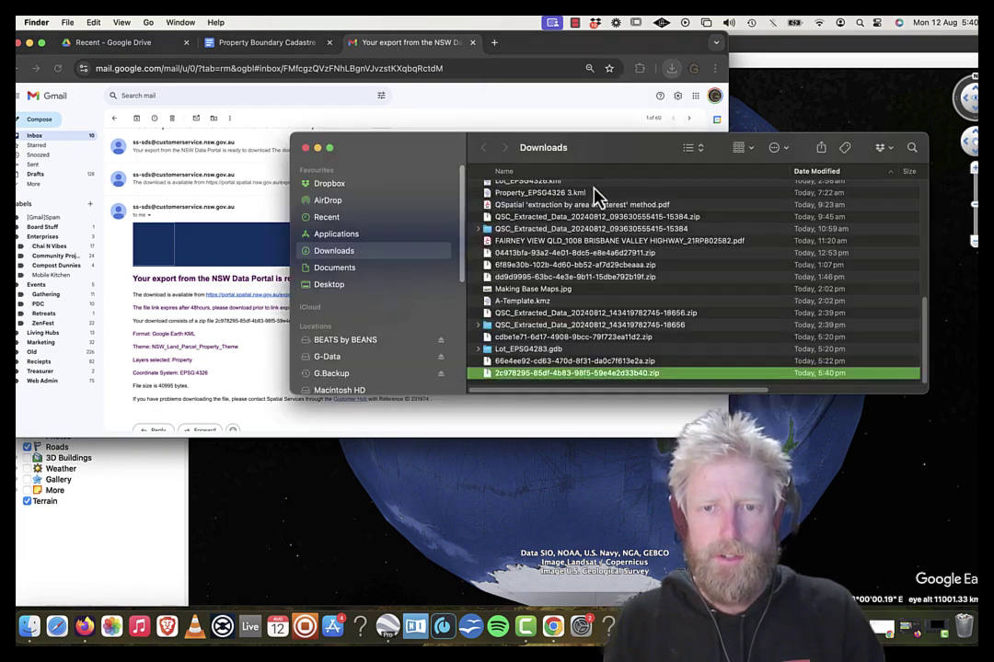
pyautogui.doubleClick(565, 375)
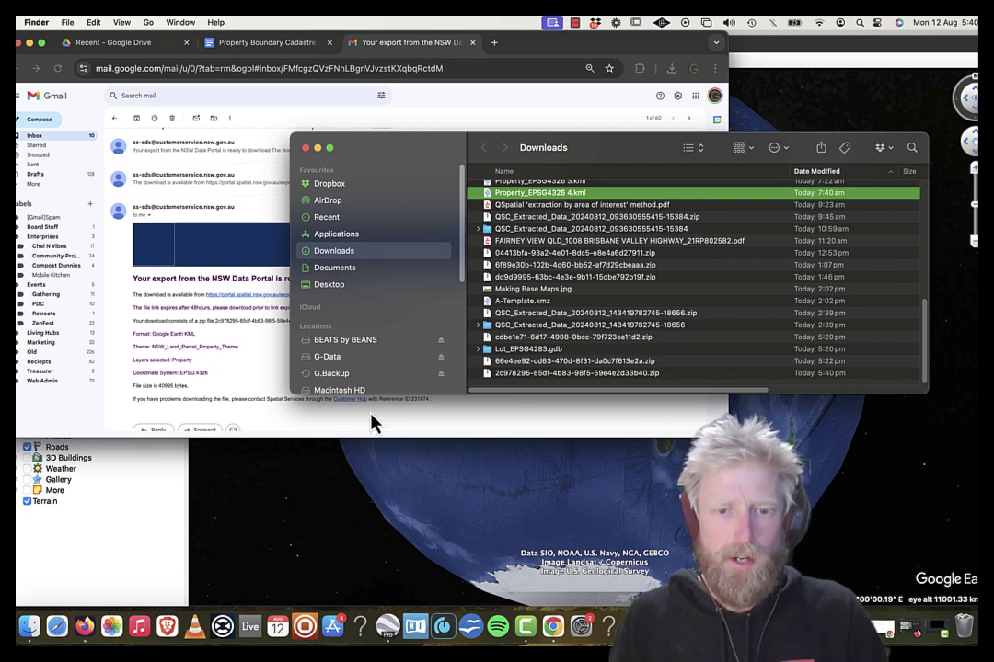
# Step: Open Property_EPSG4326 4.kml from Downloads, sorted by date modified, in Google Earth Pro
pyautogui.click(333, 438)
pyautogui.click(108, 23)
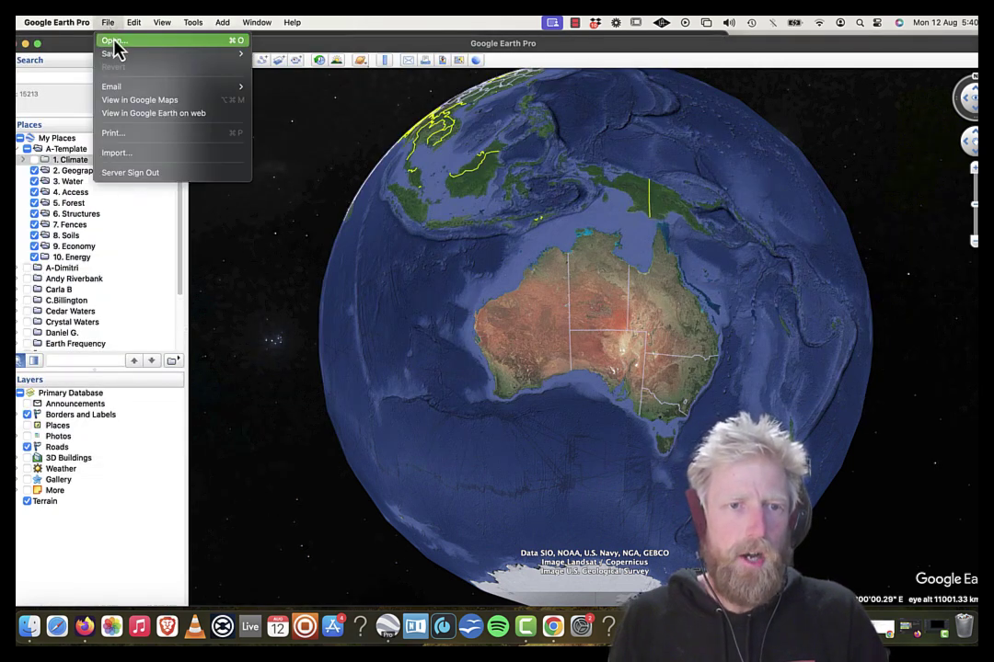
pyautogui.click(324, 145)
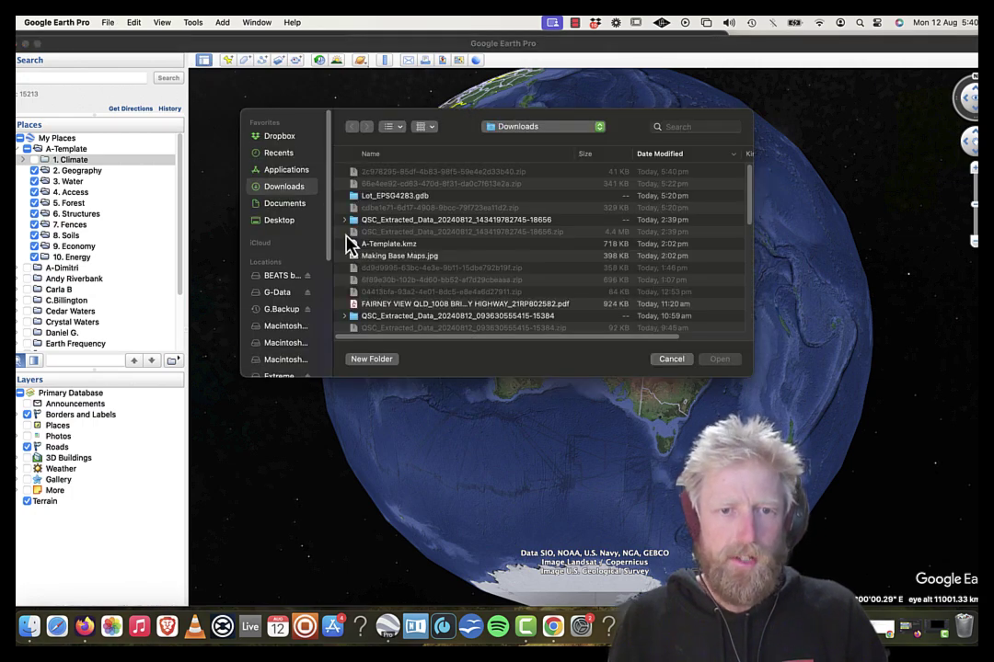
pyautogui.click(656, 156)
pyautogui.click(655, 157)
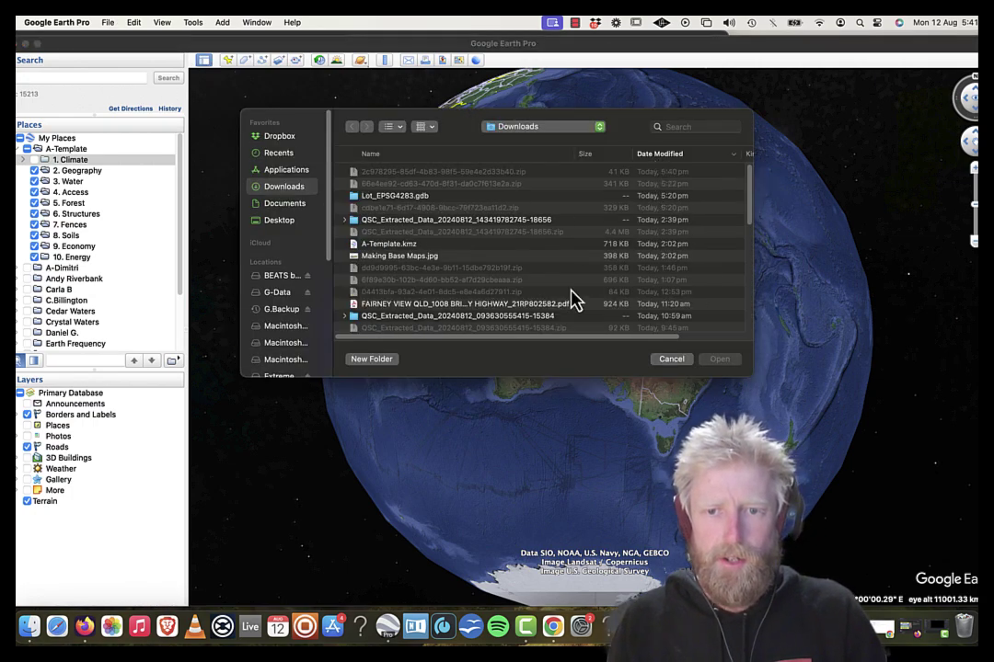
pyautogui.scroll(-5, 574, 282)
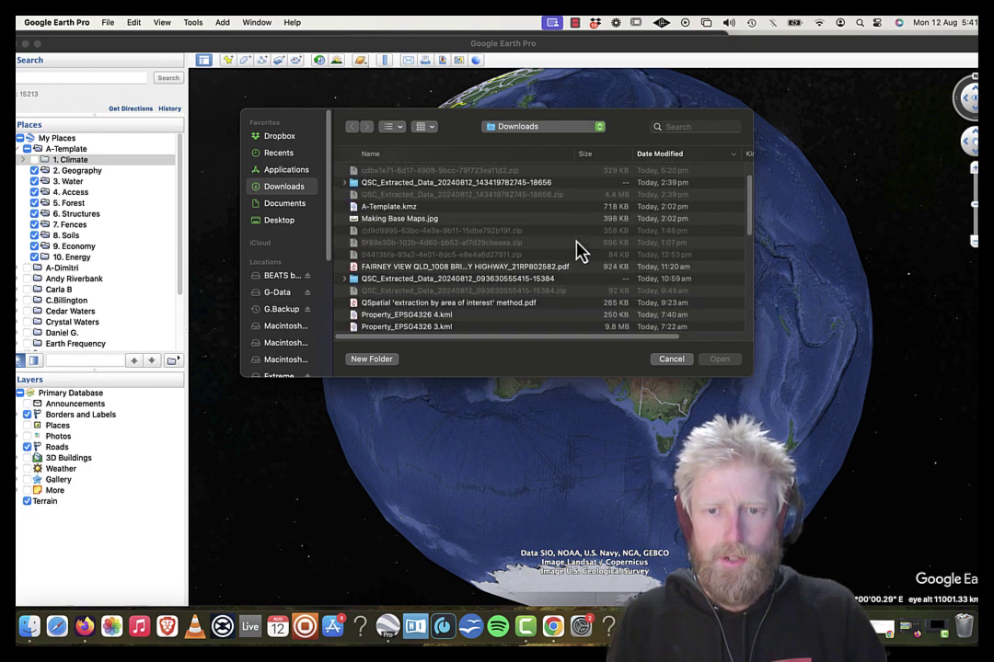
pyautogui.click(552, 263)
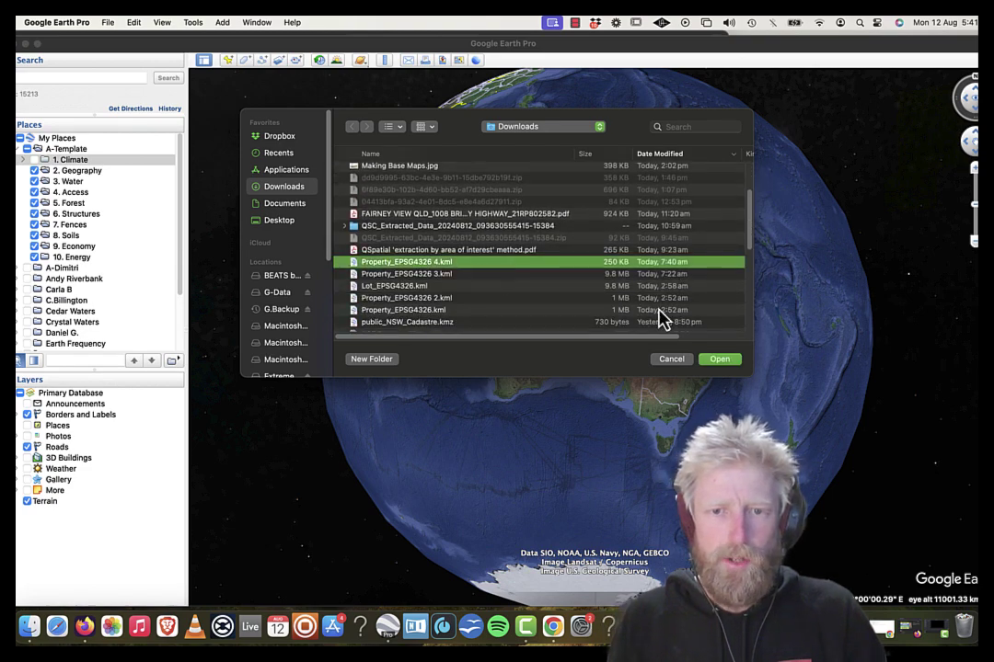
pyautogui.click(721, 360)
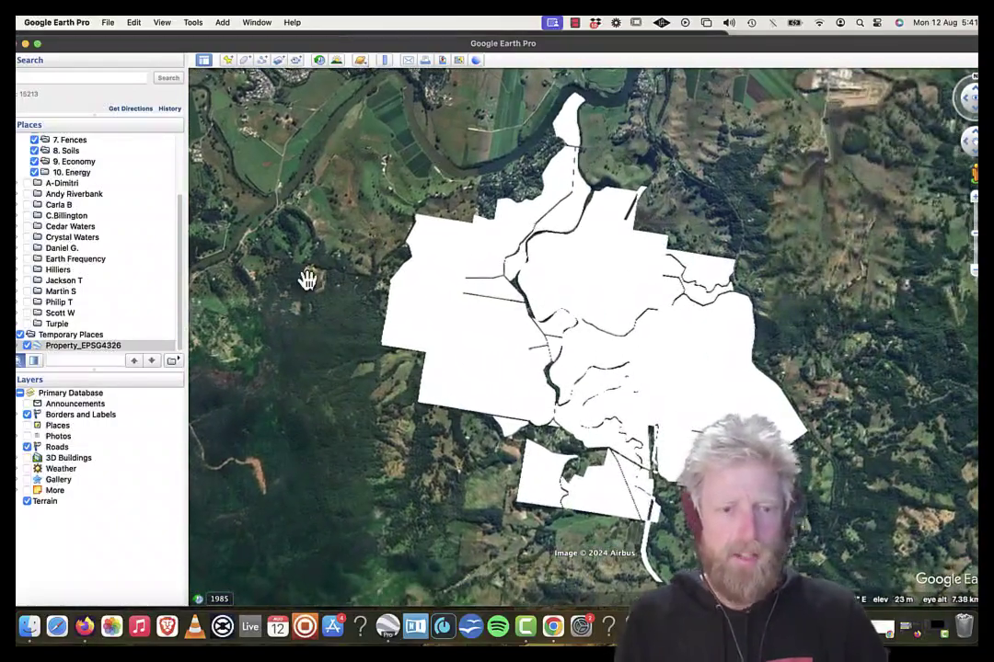
# Step: In Property_EPSG4326's style settings, share one style and draw areas as outlines only
pyautogui.rightClick(85, 348)
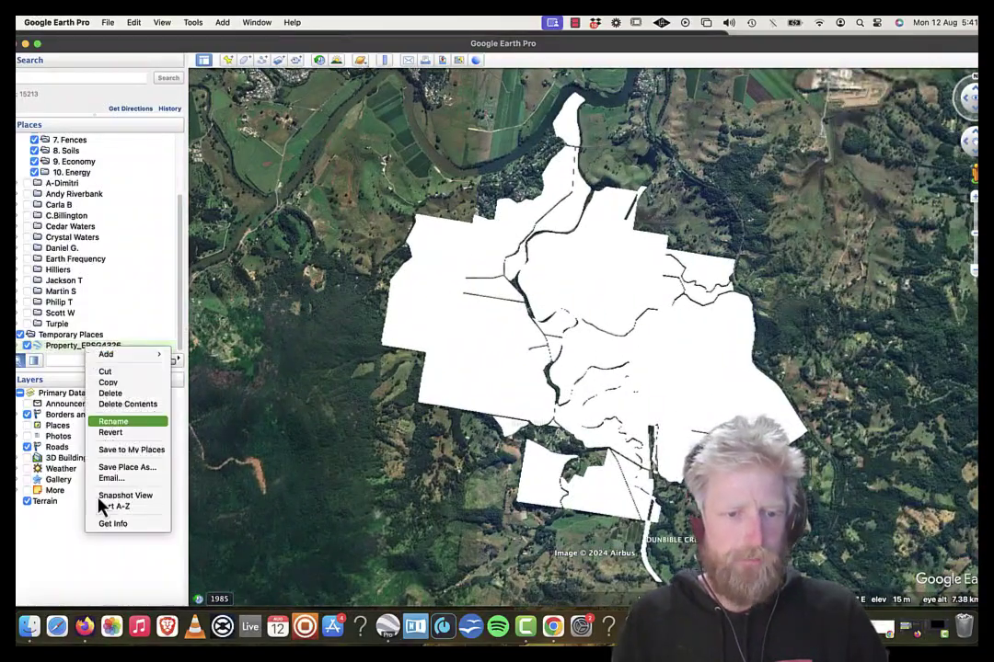
pyautogui.click(104, 528)
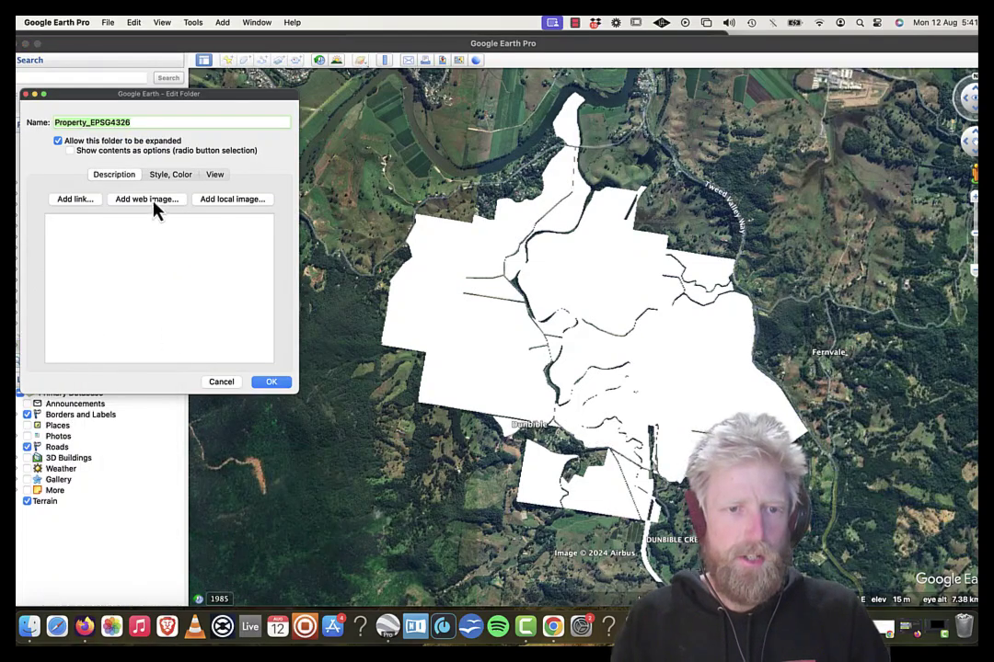
pyautogui.click(171, 179)
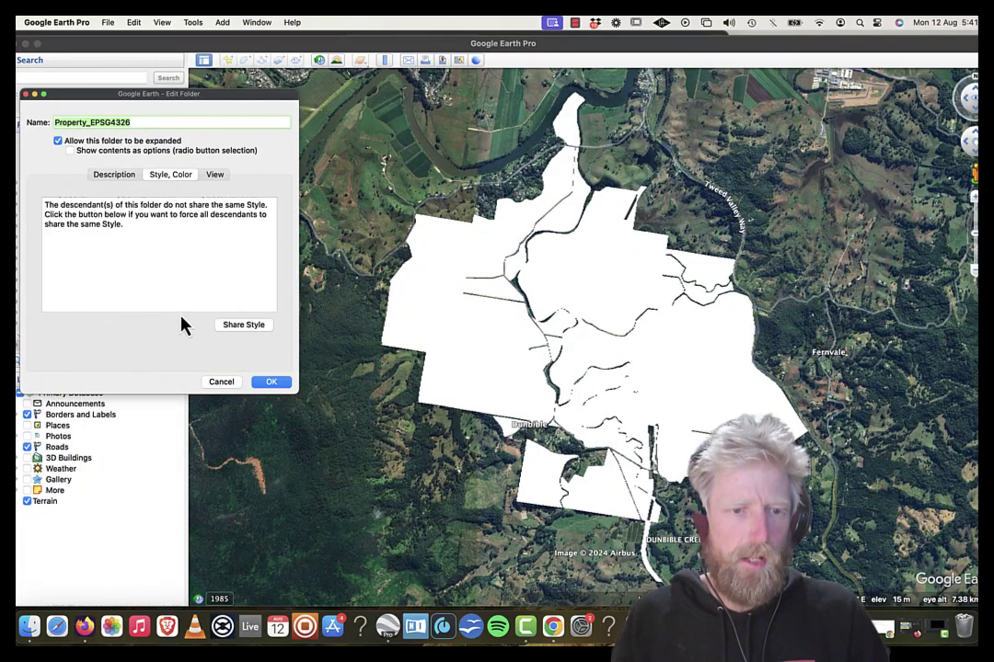
pyautogui.click(253, 331)
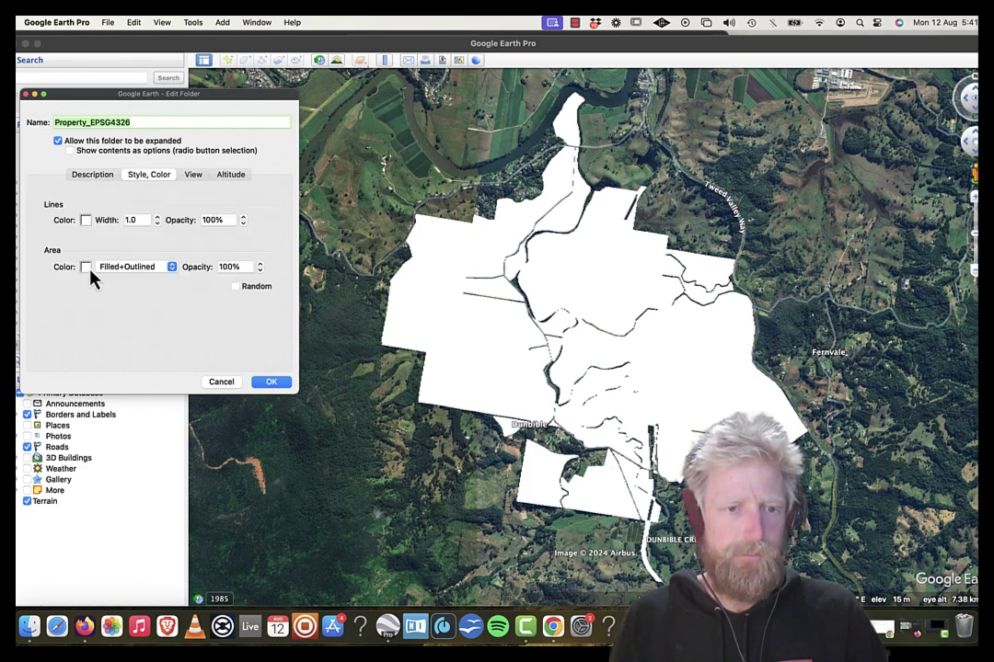
pyautogui.click(123, 268)
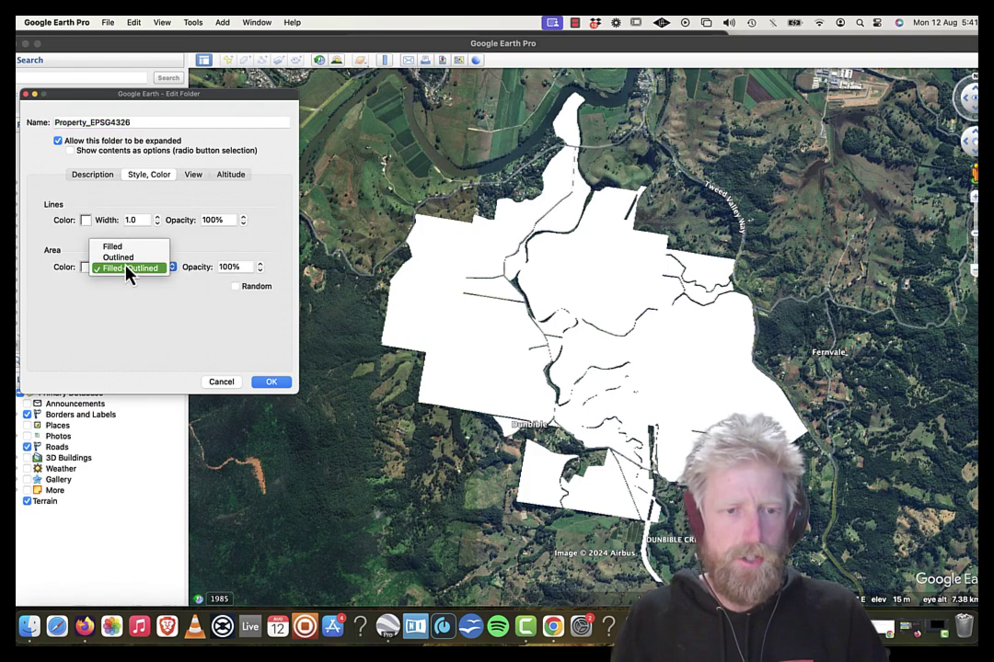
pyautogui.click(119, 258)
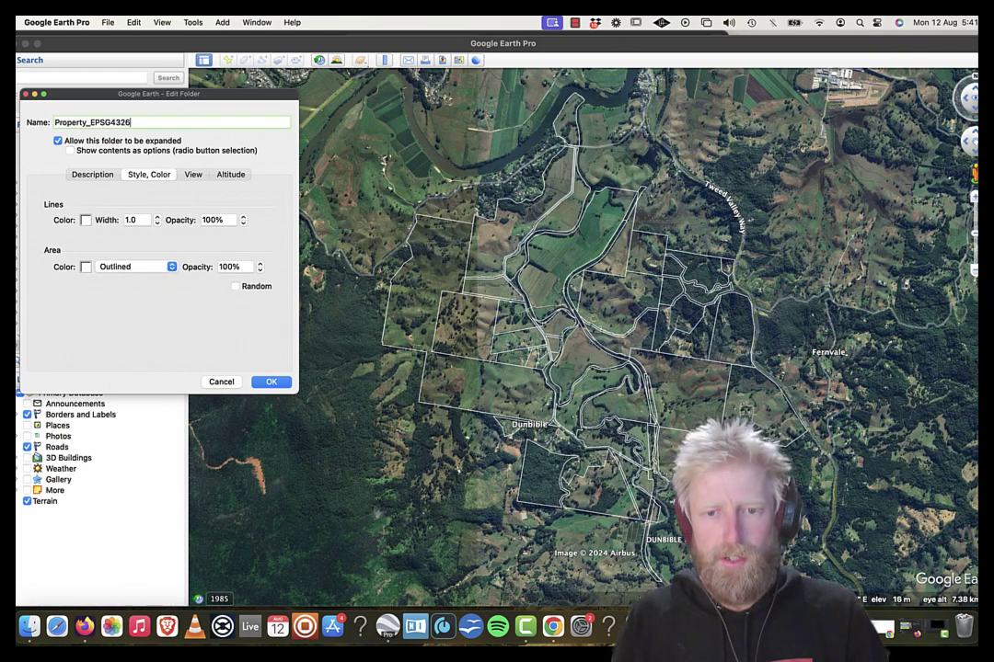
# Step: Set the parcel line colour to magenta
pyautogui.click(86, 220)
pyautogui.click(348, 260)
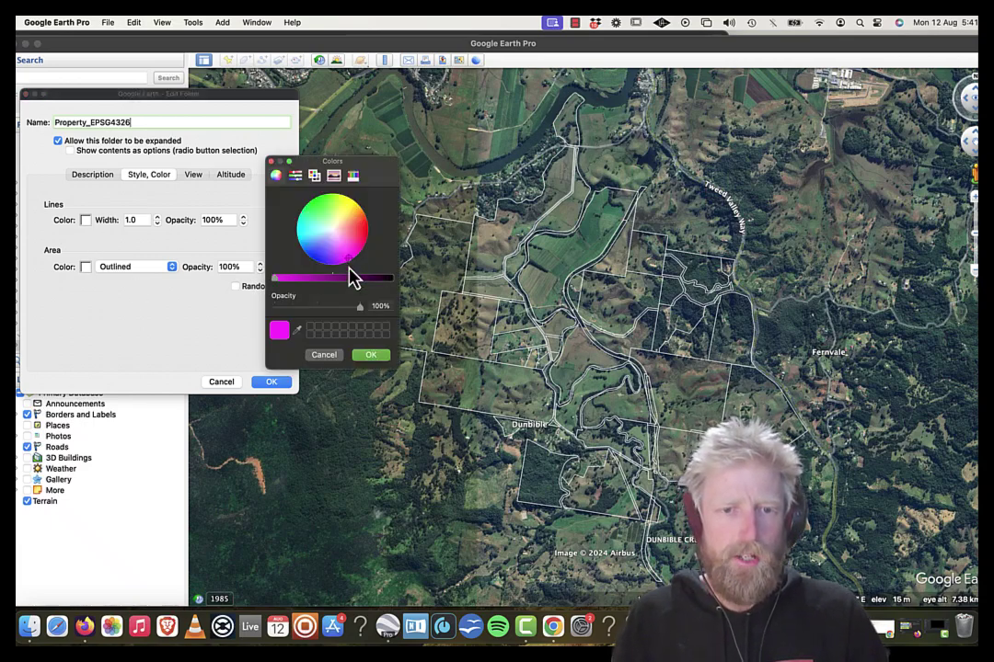
pyautogui.click(369, 355)
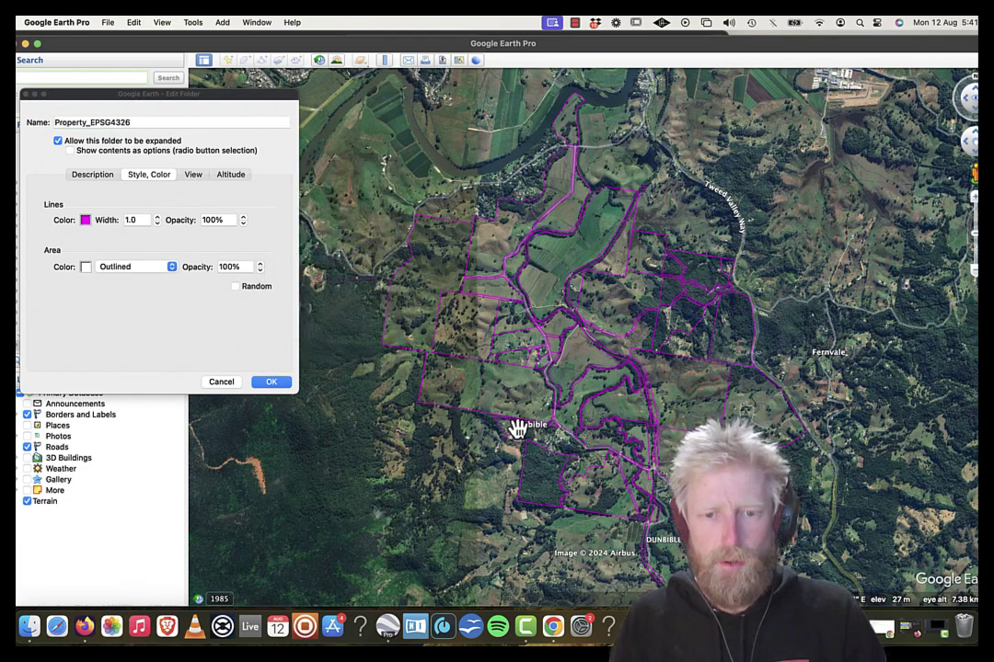
pyautogui.scroll(6, 494, 417)
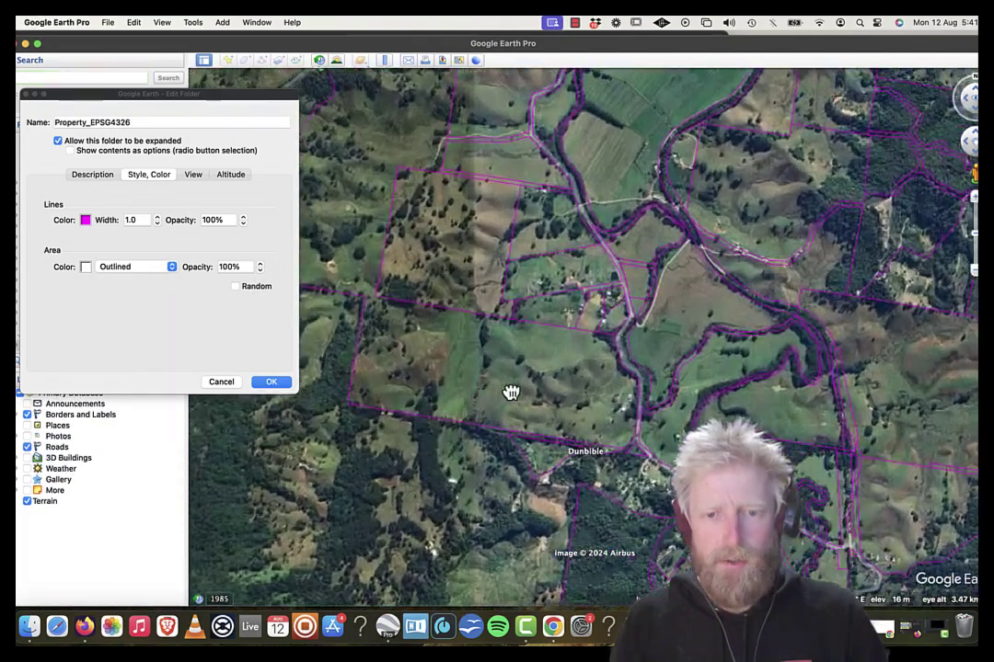
pyautogui.scroll(3, 608, 396)
pyautogui.scroll(3, 632, 399)
pyautogui.scroll(-5, 563, 346)
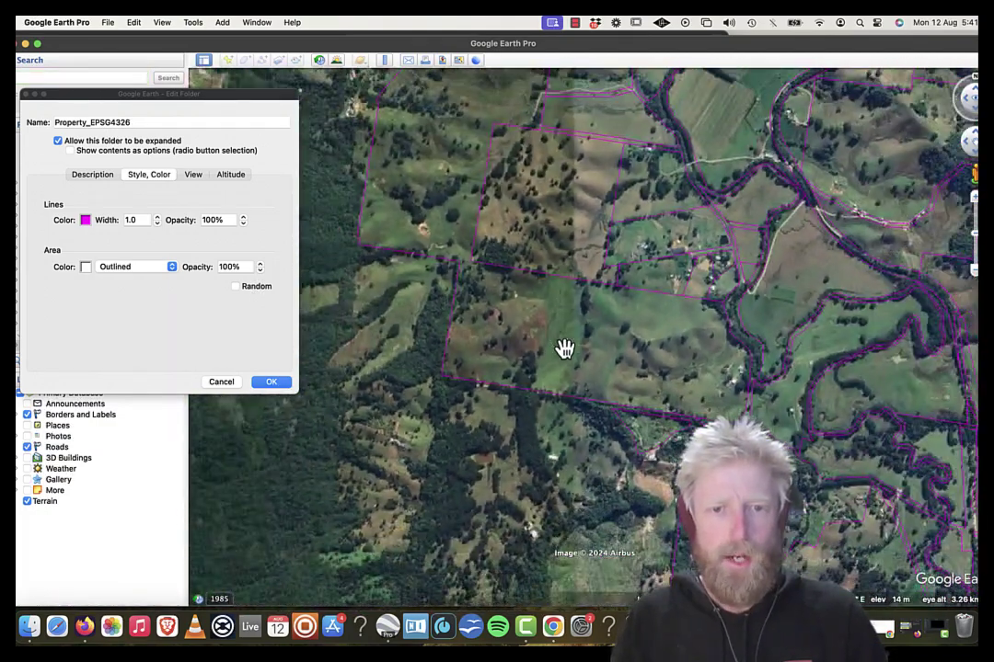
pyautogui.scroll(5, 543, 260)
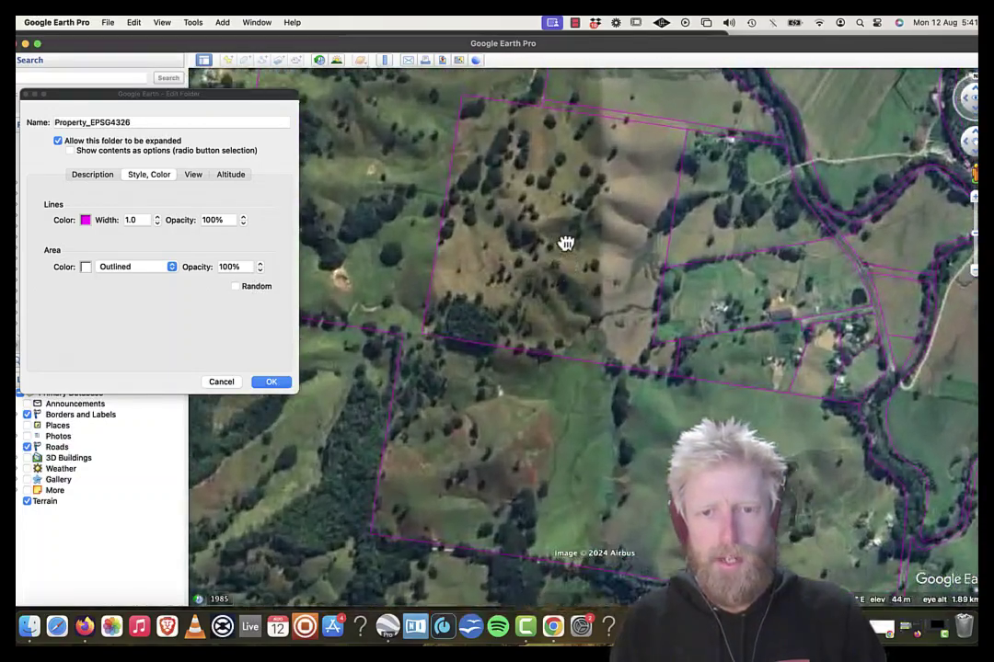
pyautogui.scroll(3, 591, 290)
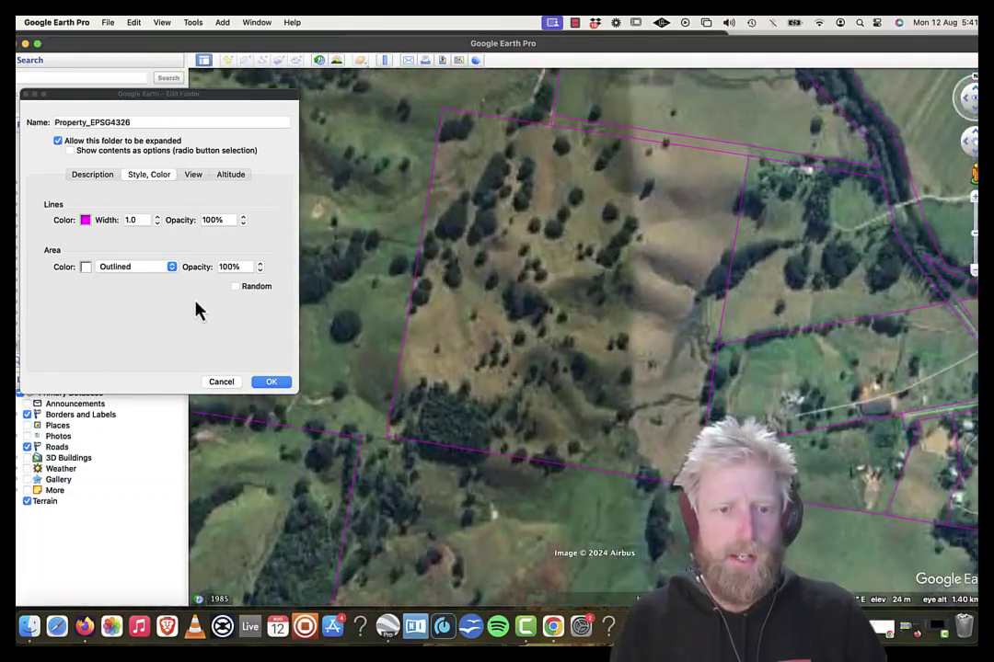
# Step: Confirm the parcel layer's new style and select the A-Template's 7. Fences folder
pyautogui.click(271, 382)
pyautogui.scroll(10, 82, 195)
pyautogui.click(66, 151)
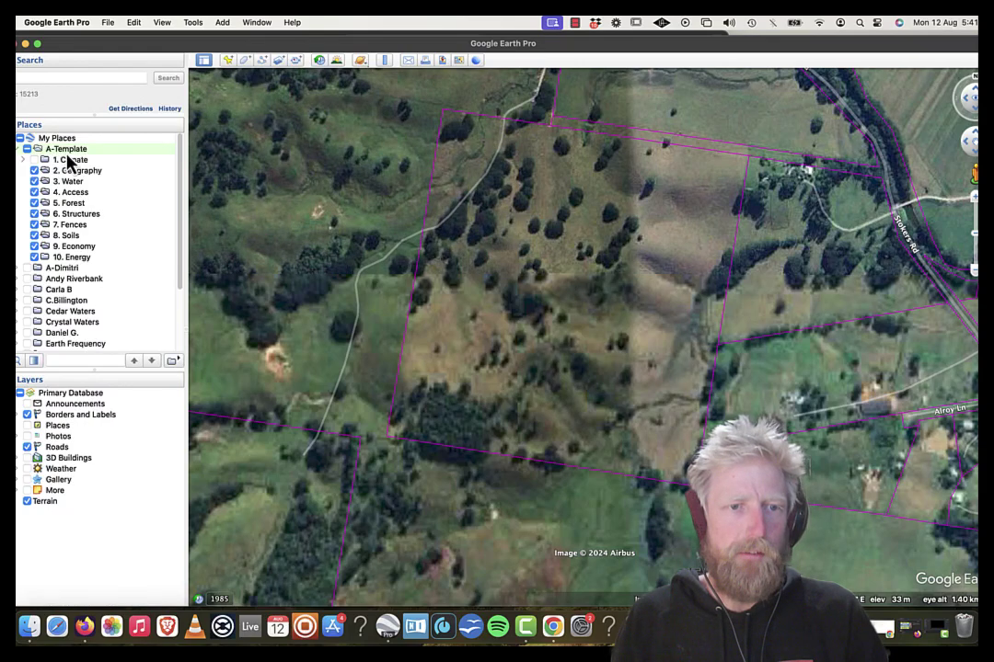
pyautogui.click(71, 229)
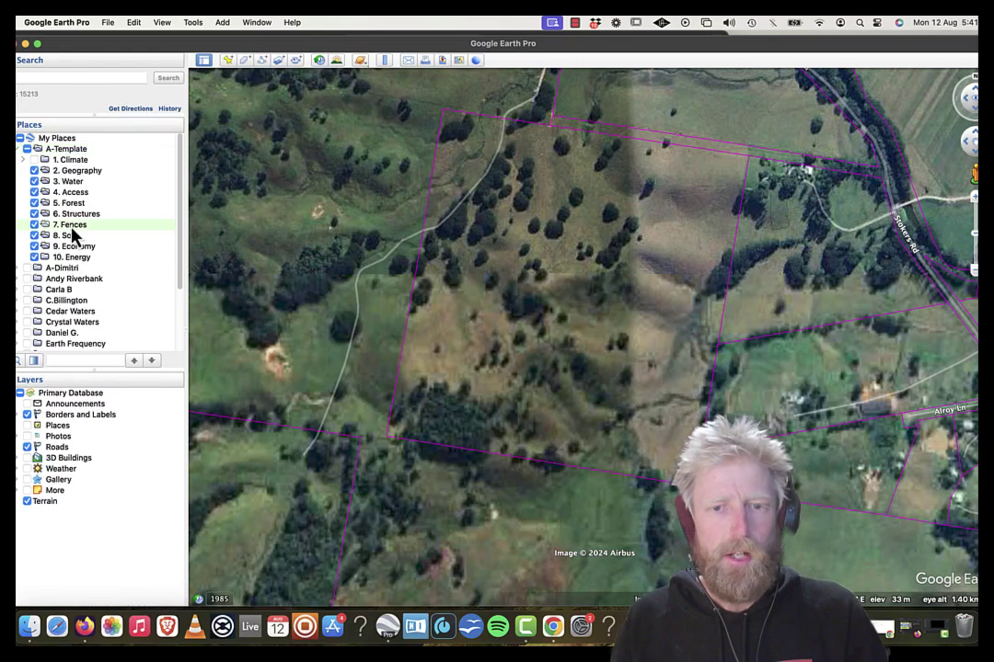
# Step: Trace a polygon over the parcel and name it Property Boundary
pyautogui.click(245, 63)
pyautogui.click(443, 109)
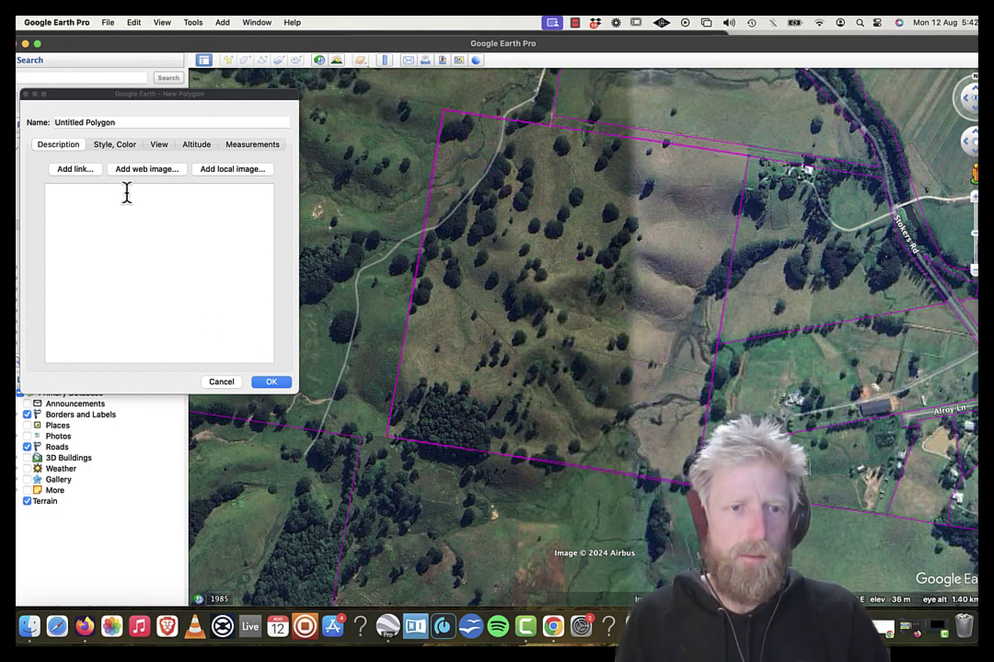
pyautogui.doubleClick(106, 121)
pyautogui.write('Property Boundary')
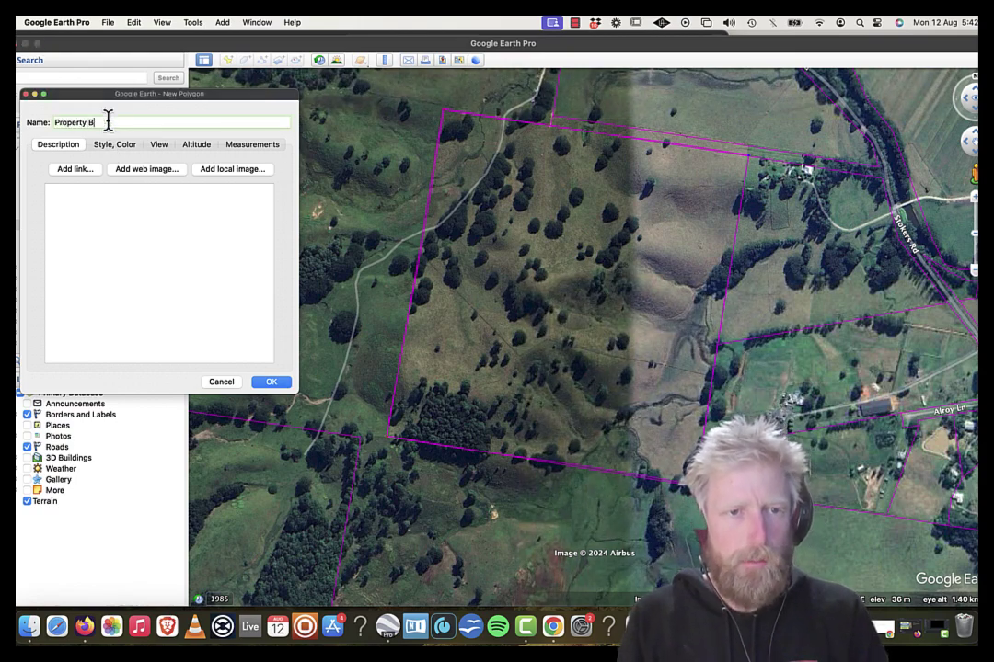
pyautogui.click(271, 381)
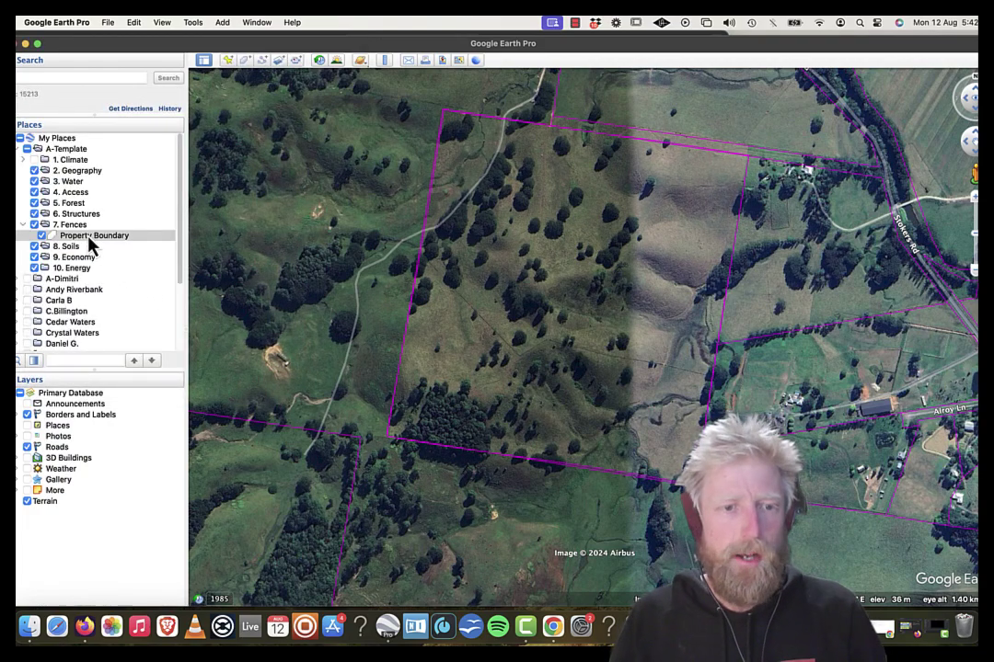
# Step: Save My Places with the new Property Boundary polygon
pyautogui.scroll(-4, 89, 309)
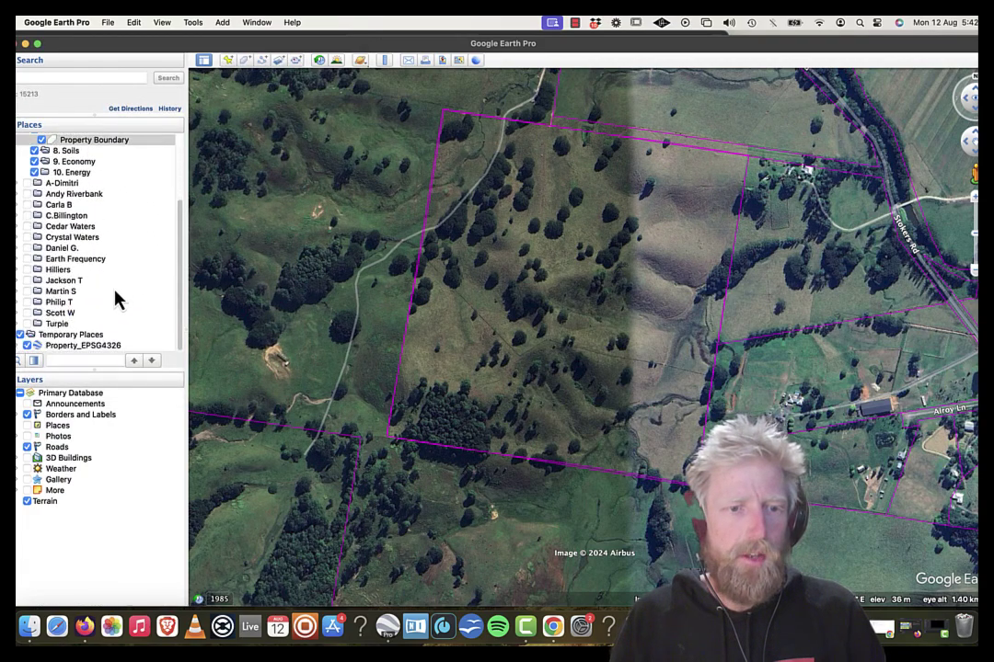
pyautogui.click(84, 347)
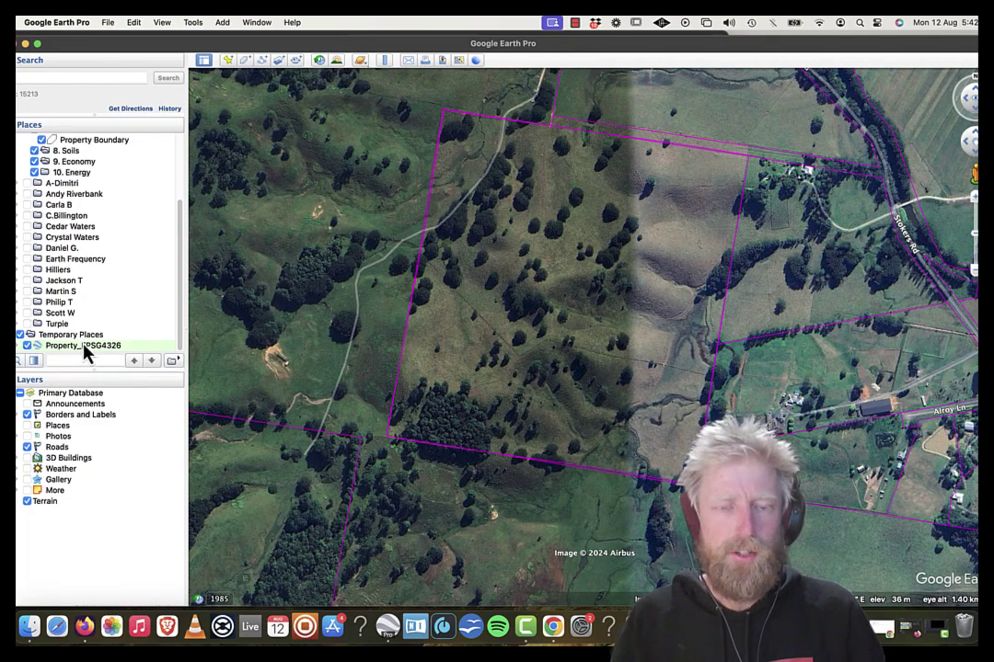
pyautogui.scroll(5, 103, 238)
pyautogui.click(95, 240)
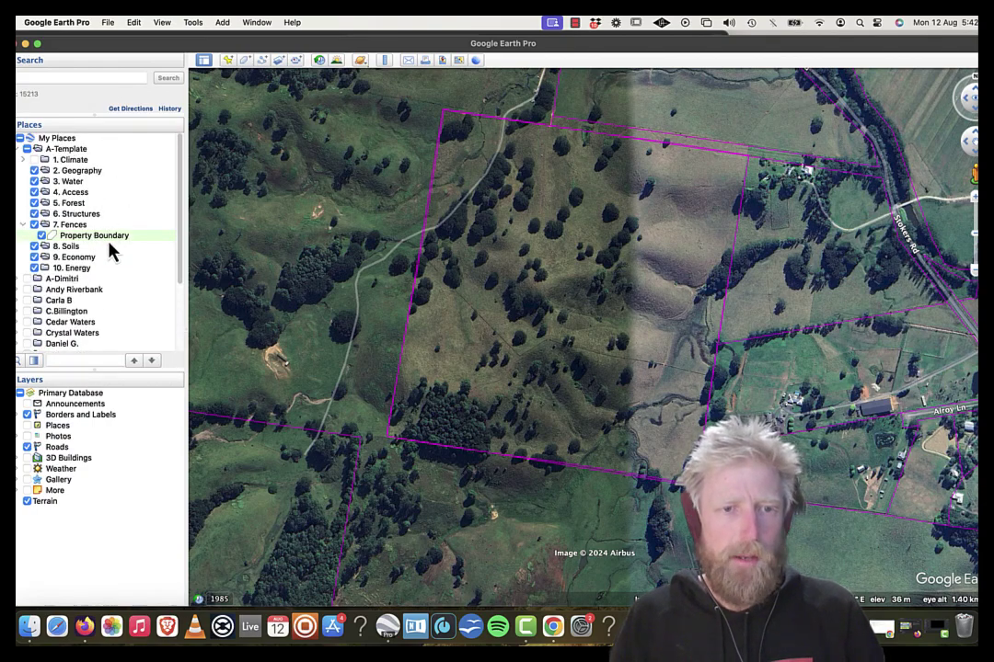
pyautogui.click(107, 22)
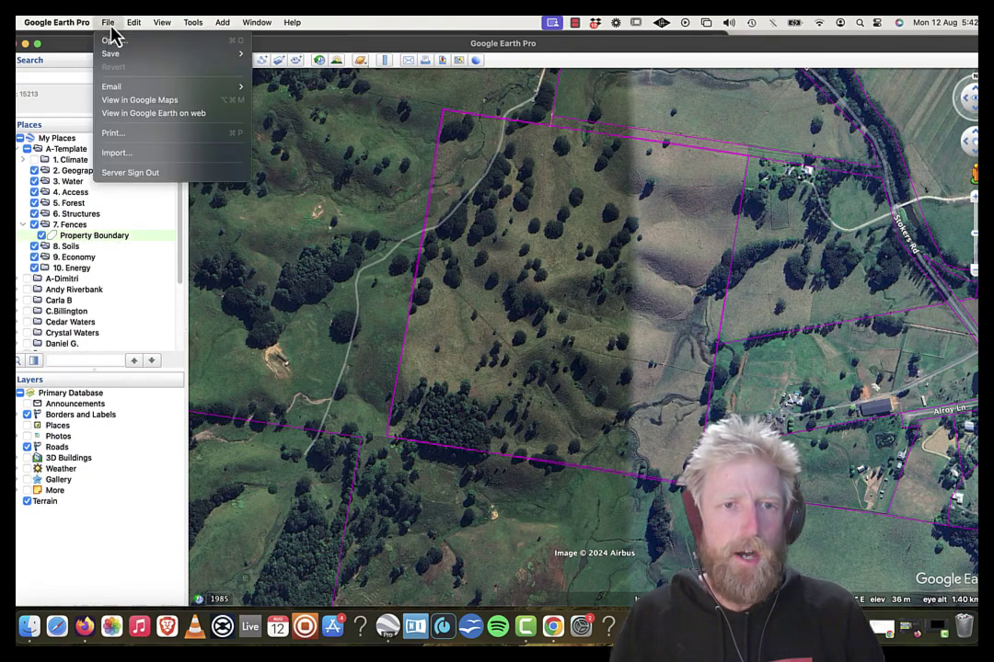
pyautogui.moveTo(122, 55)
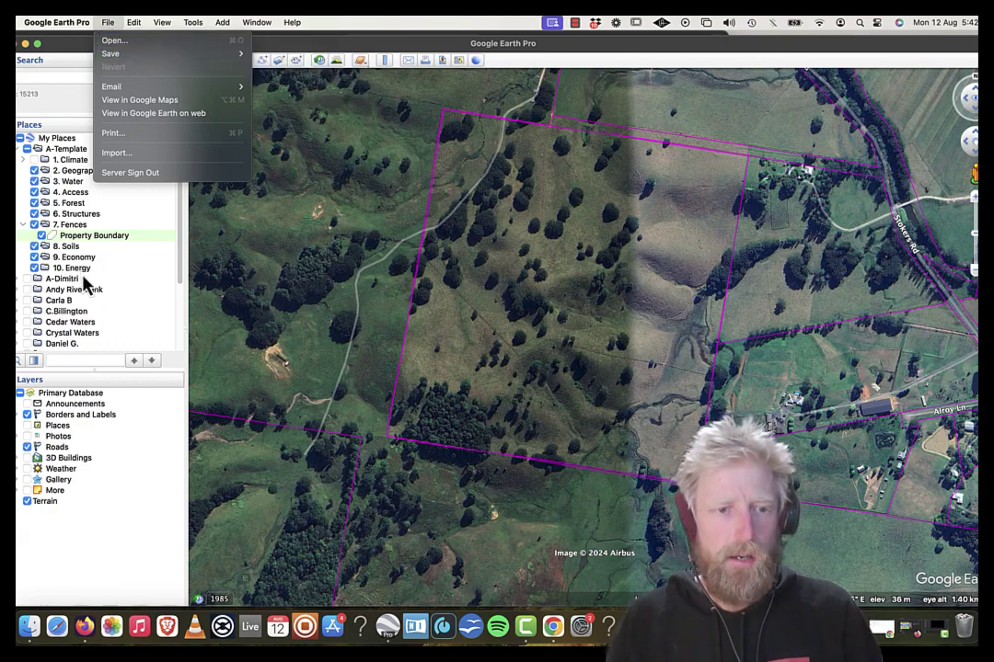
pyautogui.click(129, 295)
# Step: Hide the imported Property_EPSG4326 parcel layer
pyautogui.scroll(-5, 129, 295)
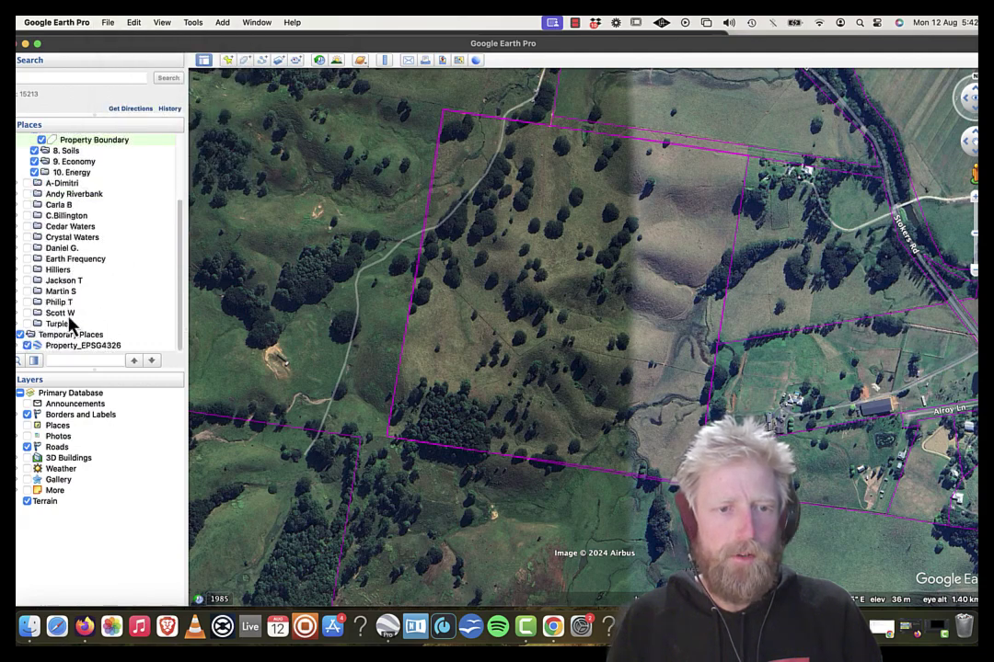
pyautogui.click(27, 347)
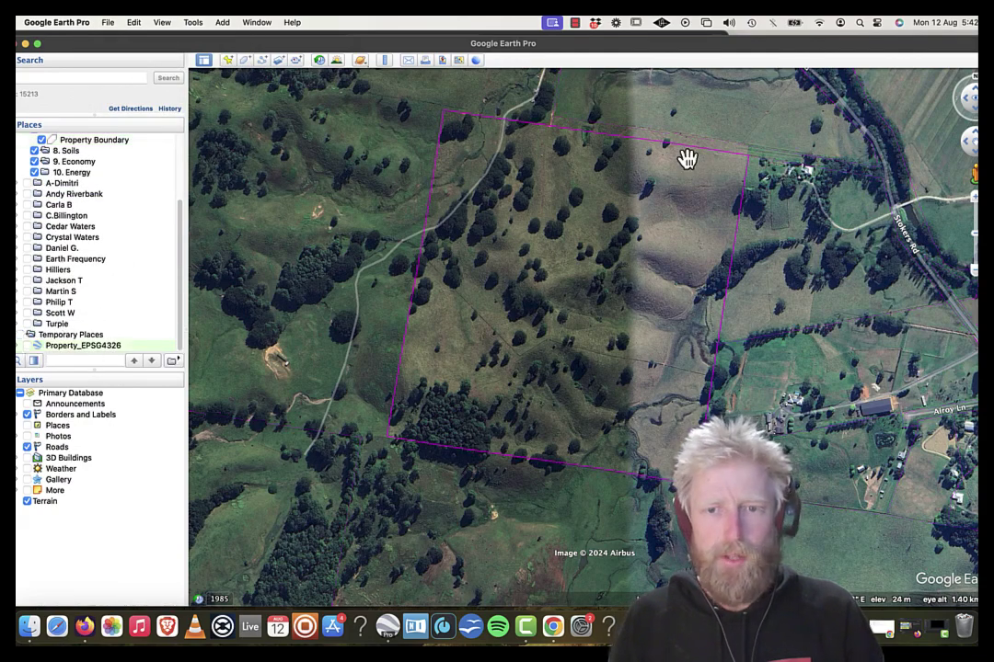
pyautogui.scroll(3, 97, 175)
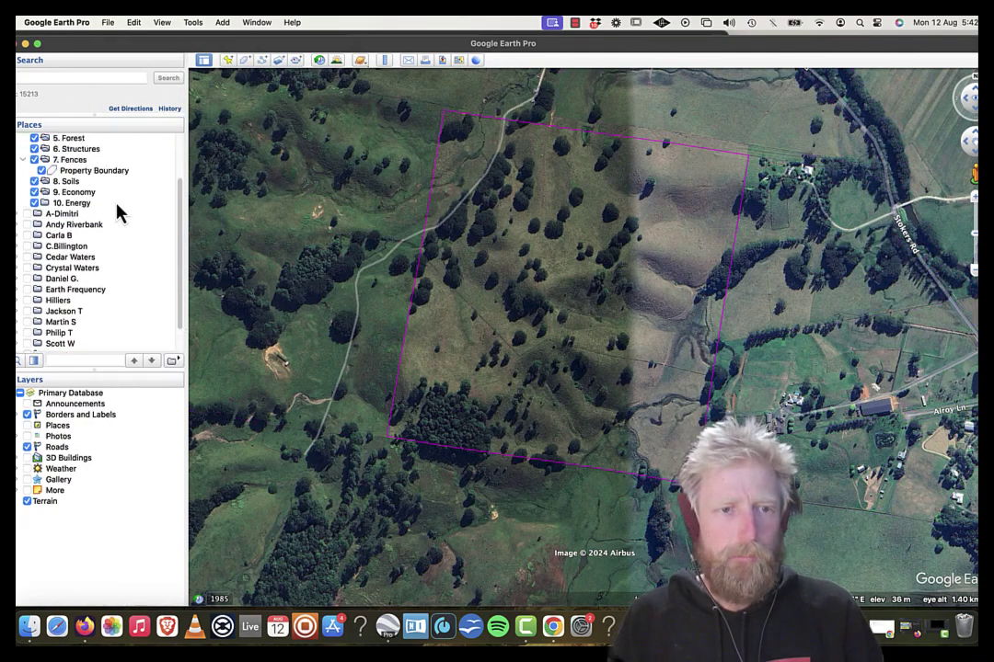
# Step: Show Property Boundary's perimeter in meters (2,666) and area in acres (97.7)
pyautogui.rightClick(93, 206)
pyautogui.click(129, 328)
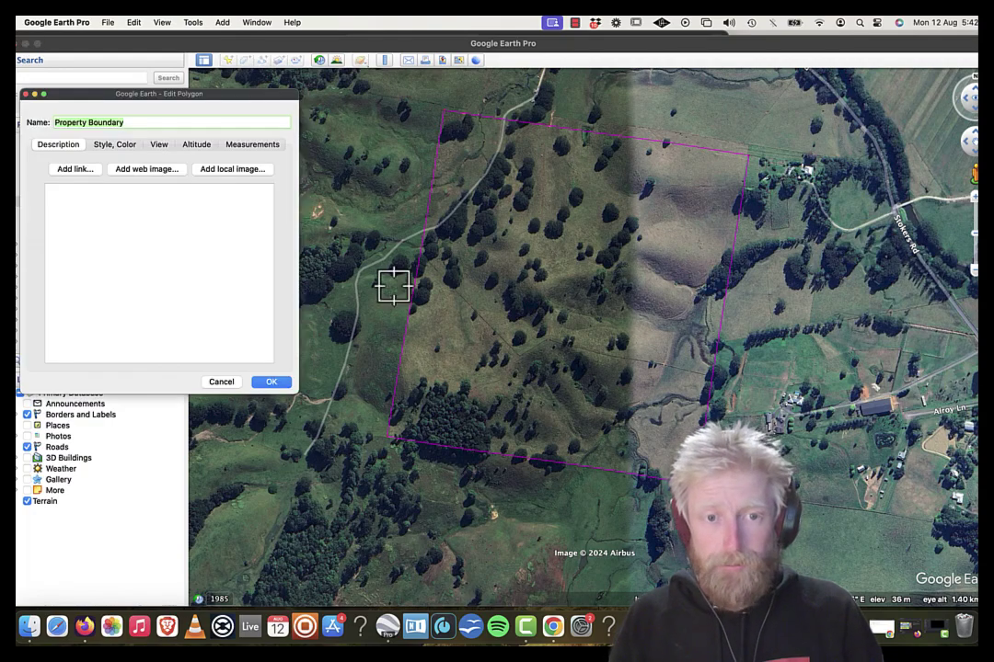
pyautogui.click(248, 145)
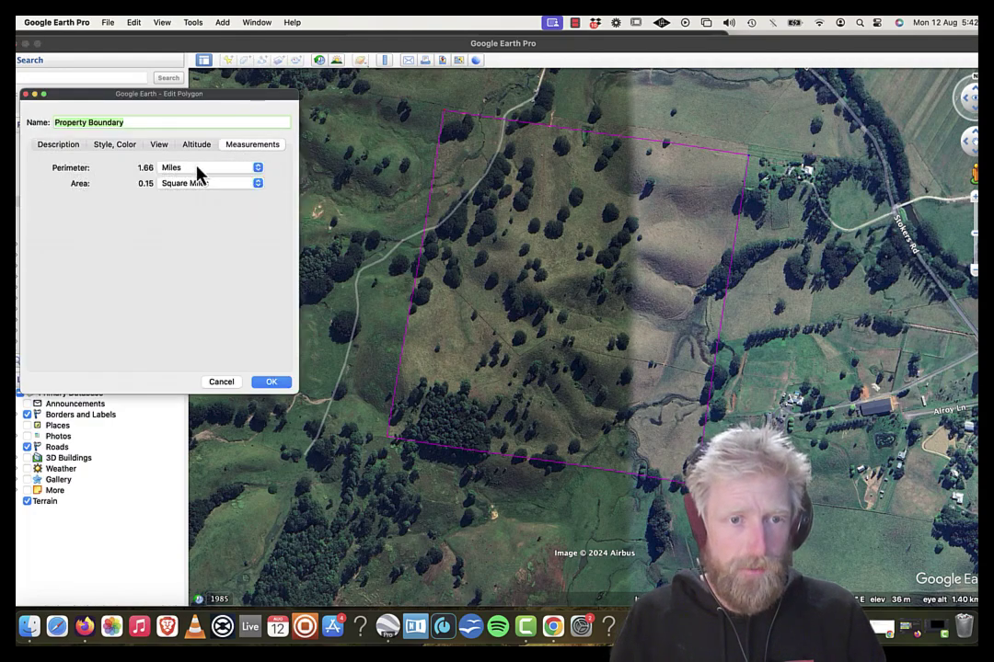
pyautogui.click(197, 168)
pyautogui.click(188, 116)
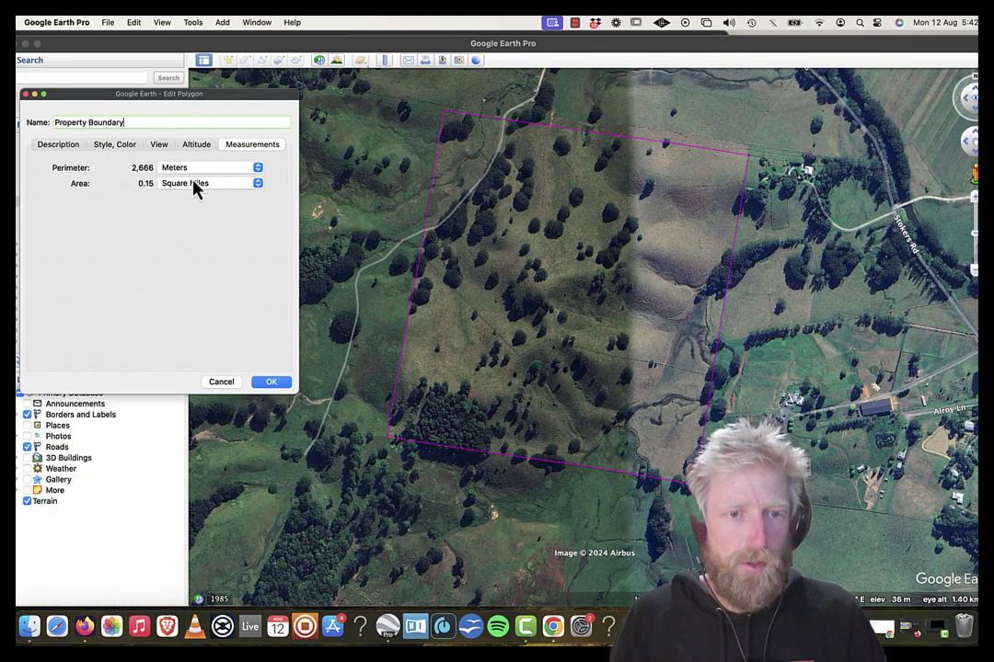
pyautogui.click(196, 185)
pyautogui.click(190, 210)
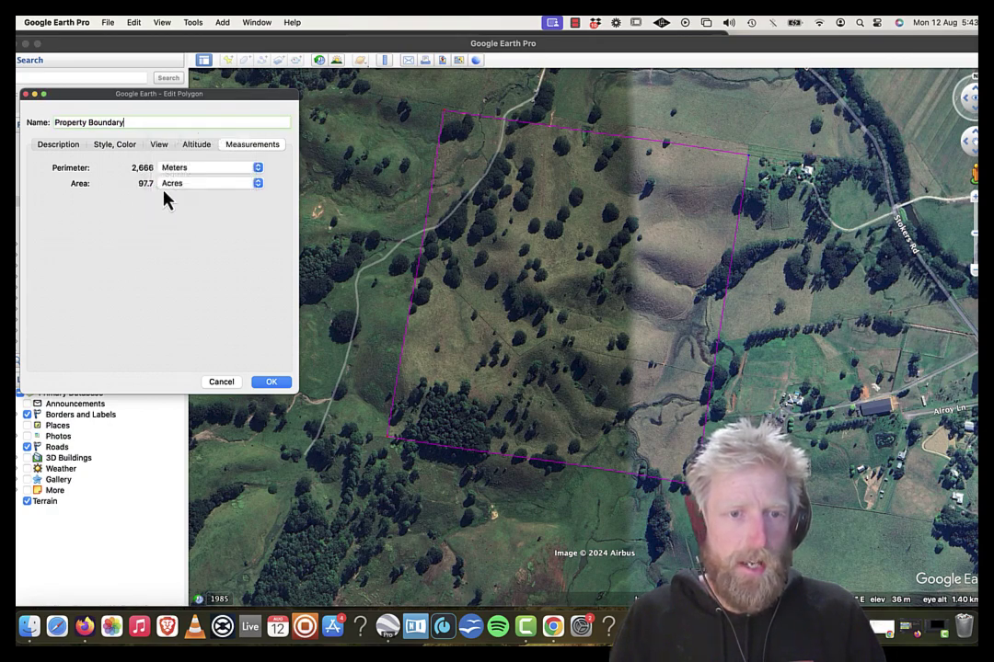
pyautogui.click(271, 382)
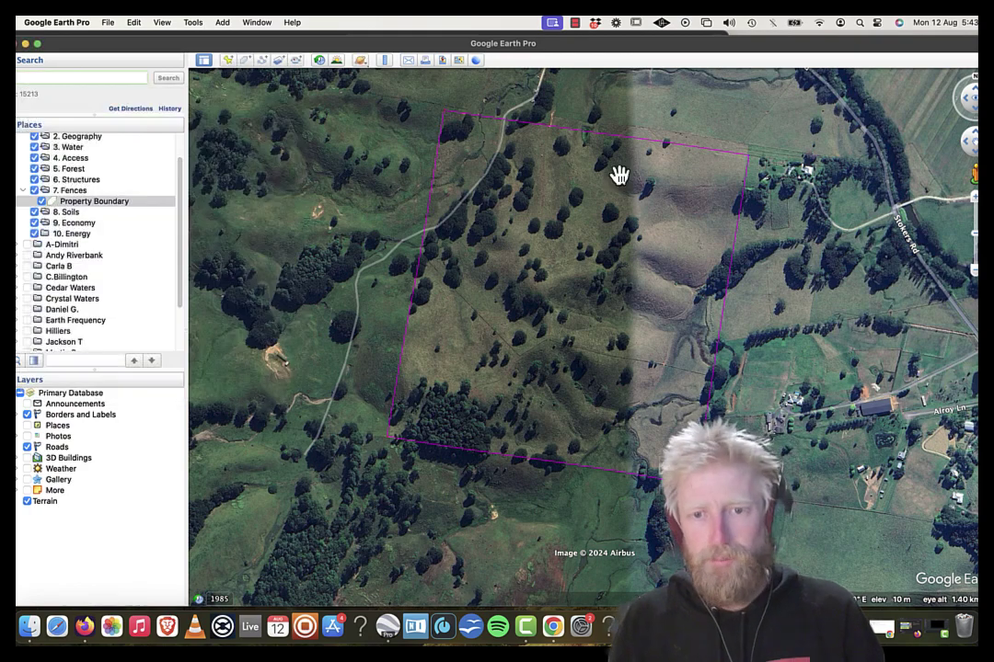